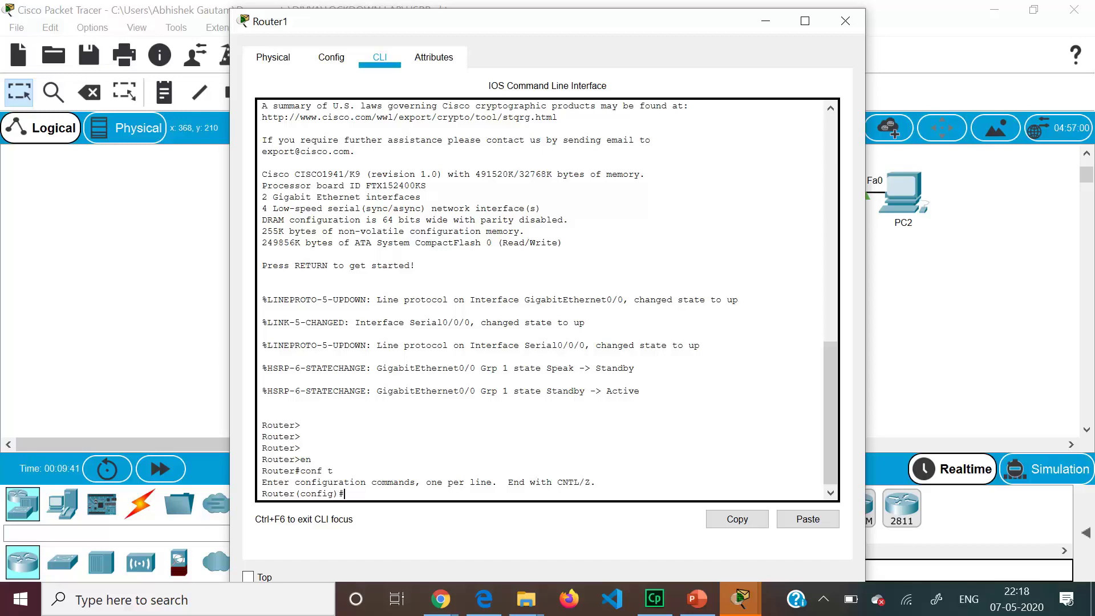
Step: Enter interface configuration mode for g0/0 on Router1 and return to its command line
{"action": "type", "text": "t g0/0"}
{"action": "key", "text": "Return"}
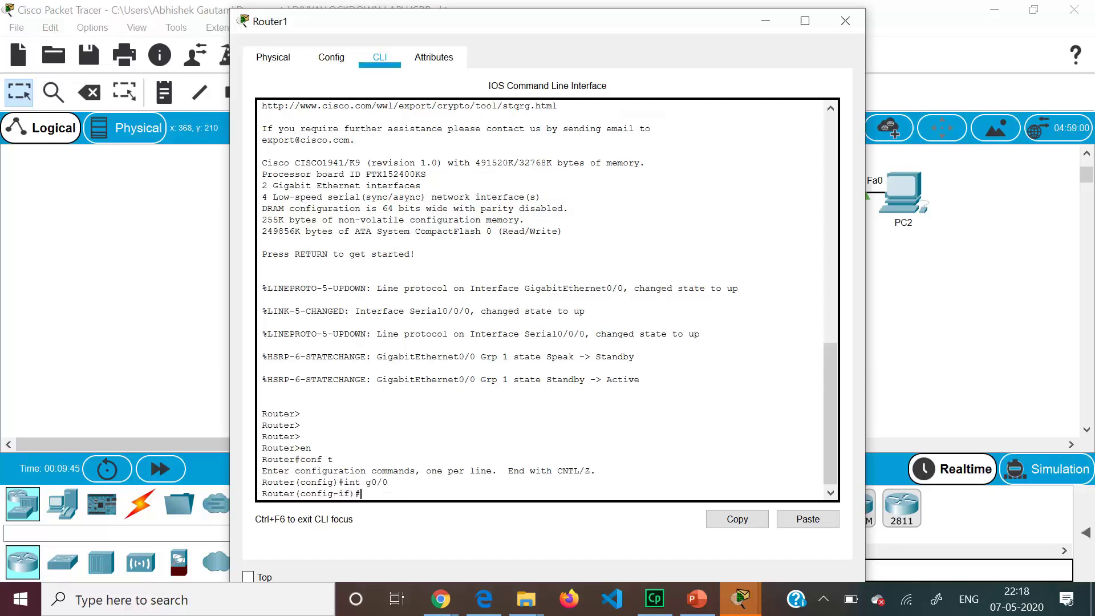
{"action": "left_click", "coordinate": [845, 21]}
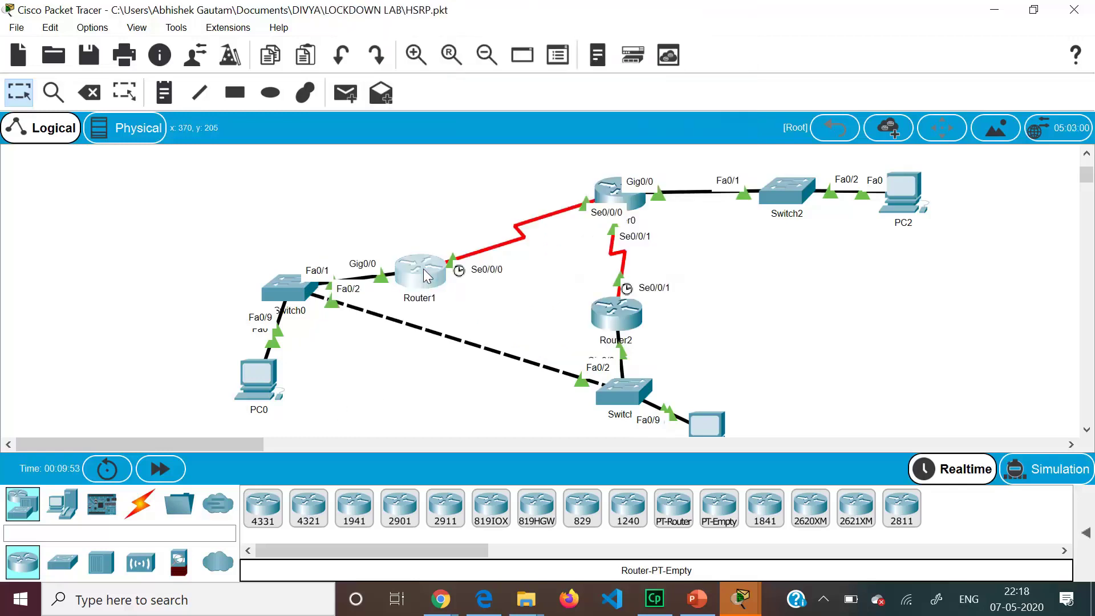
{"action": "left_click", "coordinate": [425, 276]}
Step: Assign virtual IP 192.168.10.1 to standby group 1 on Router1's g0/0, checking the address on the PowerPoint slide of HSRP configuration commands
{"action": "type", "text": "st"}
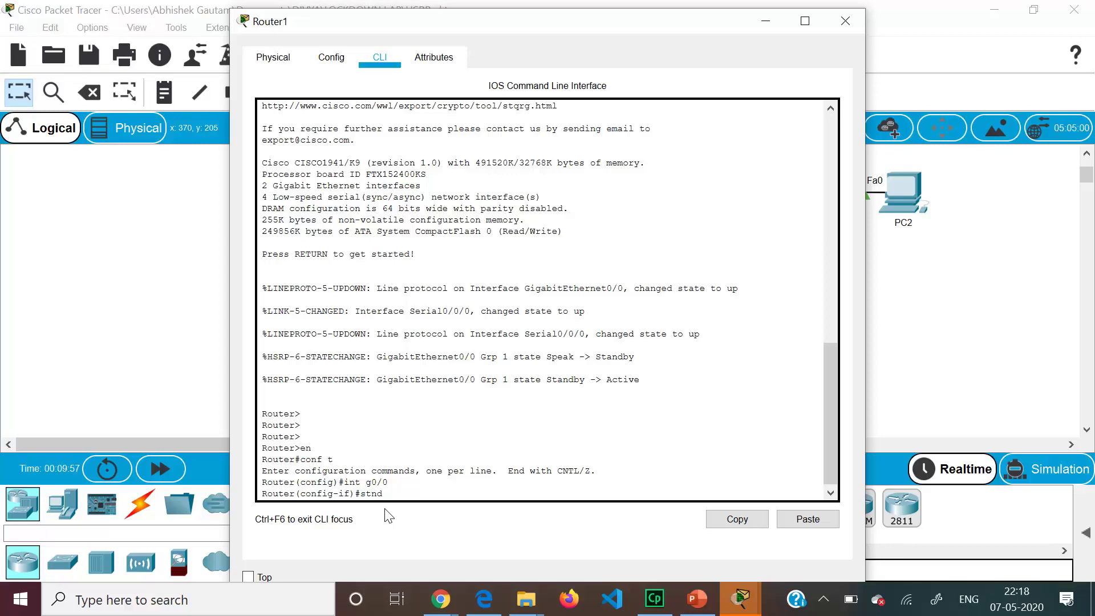
{"action": "type", "text": "andby"}
{"action": "type", "text": "1 ip"}
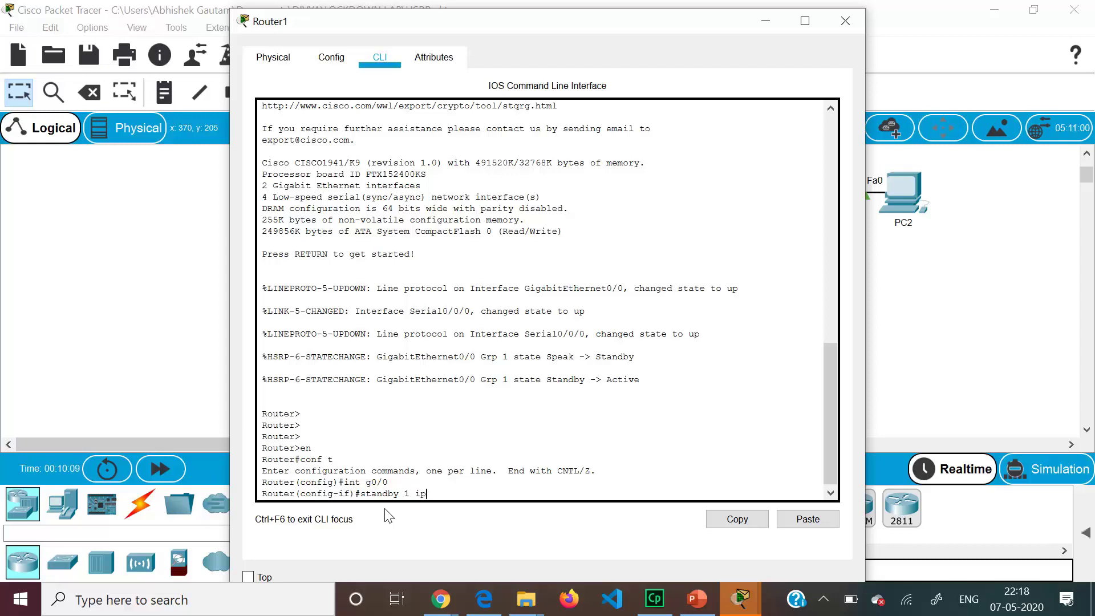
{"action": "type", "text": " 19"}
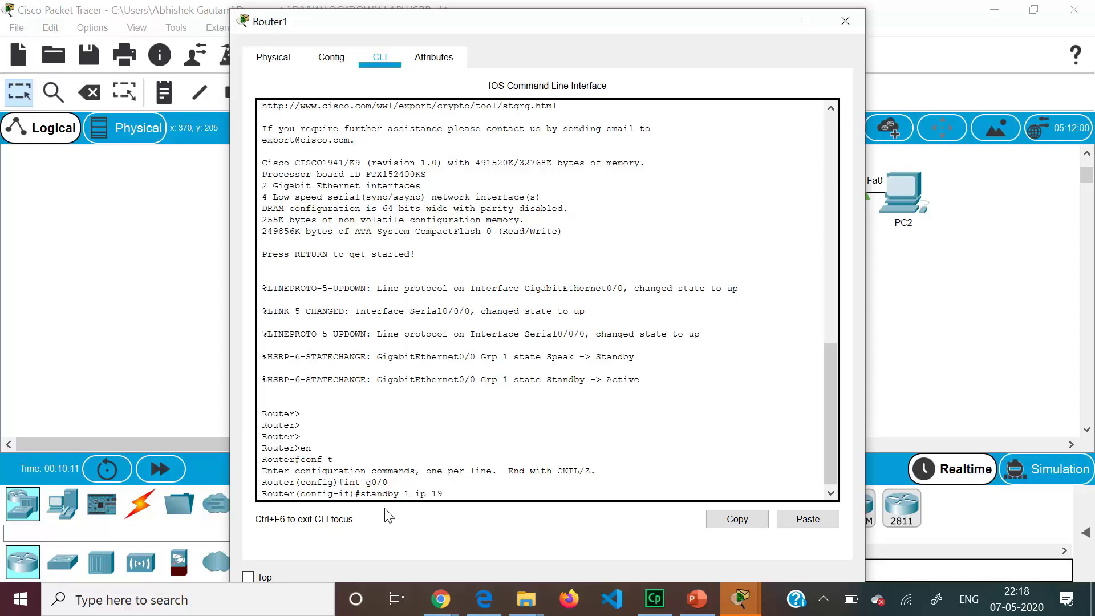
{"action": "type", "text": "2.169"}
{"action": "key", "text": "BackSpace"}
{"action": "type", "text": "8"}
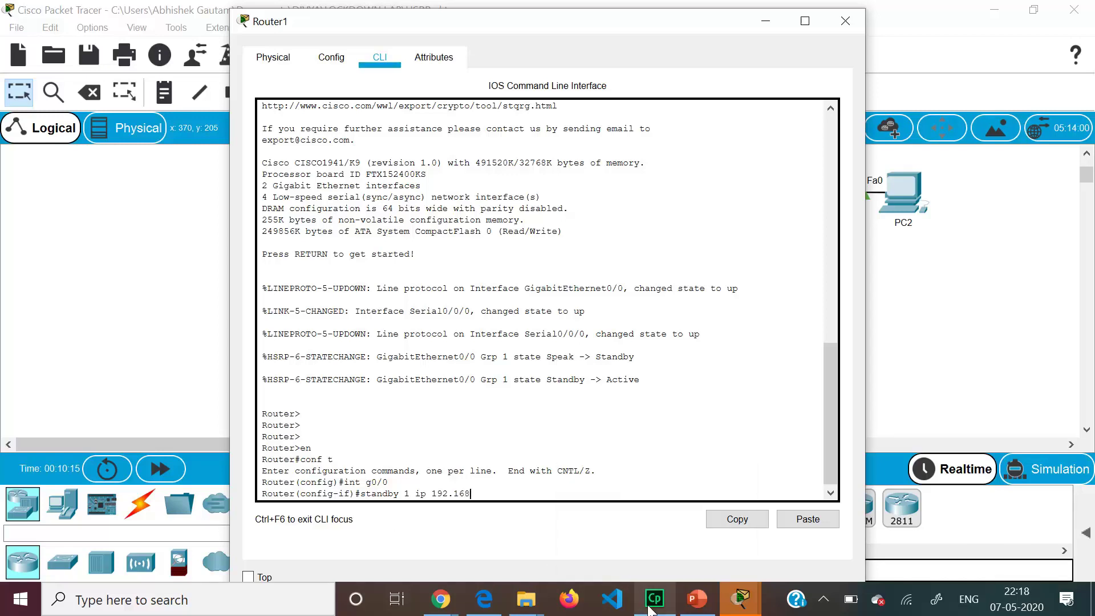
{"action": "mouse_move", "coordinate": [697, 599]}
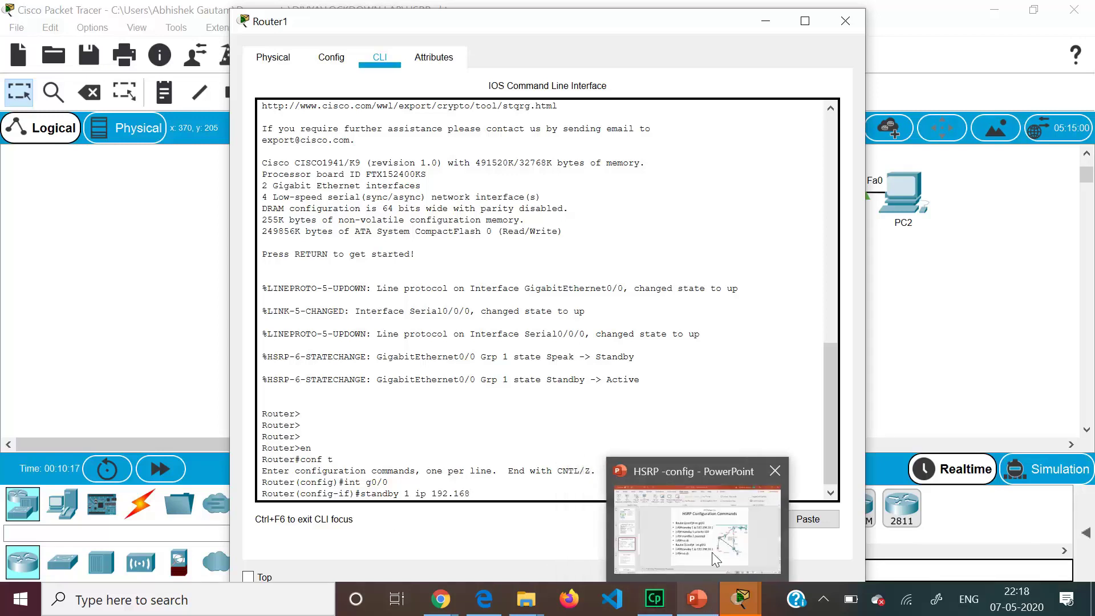
{"action": "left_click", "coordinate": [719, 539]}
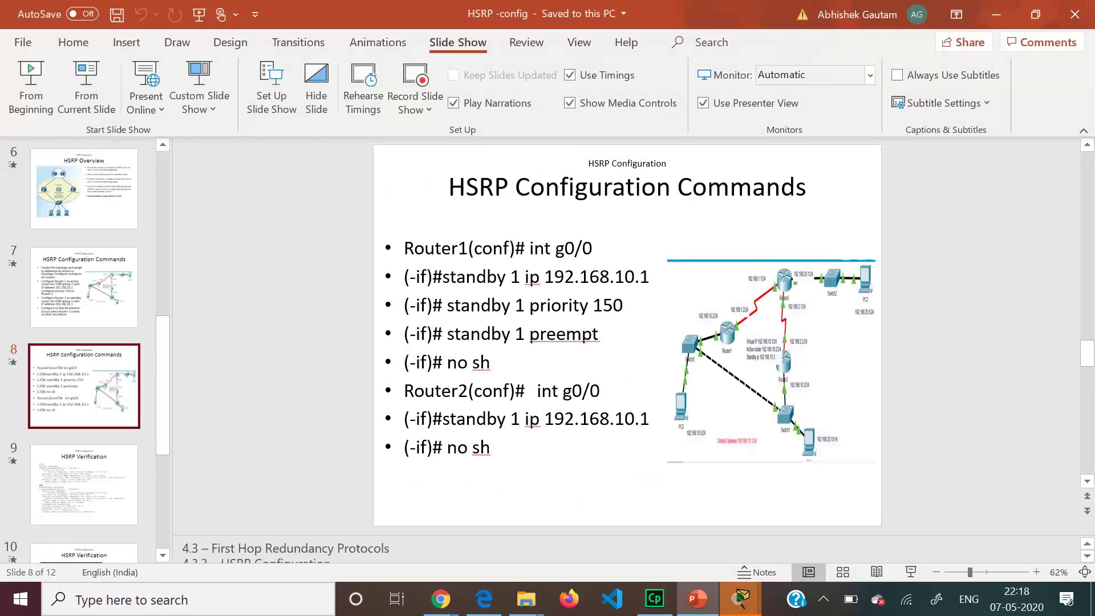
{"action": "mouse_move", "coordinate": [740, 598]}
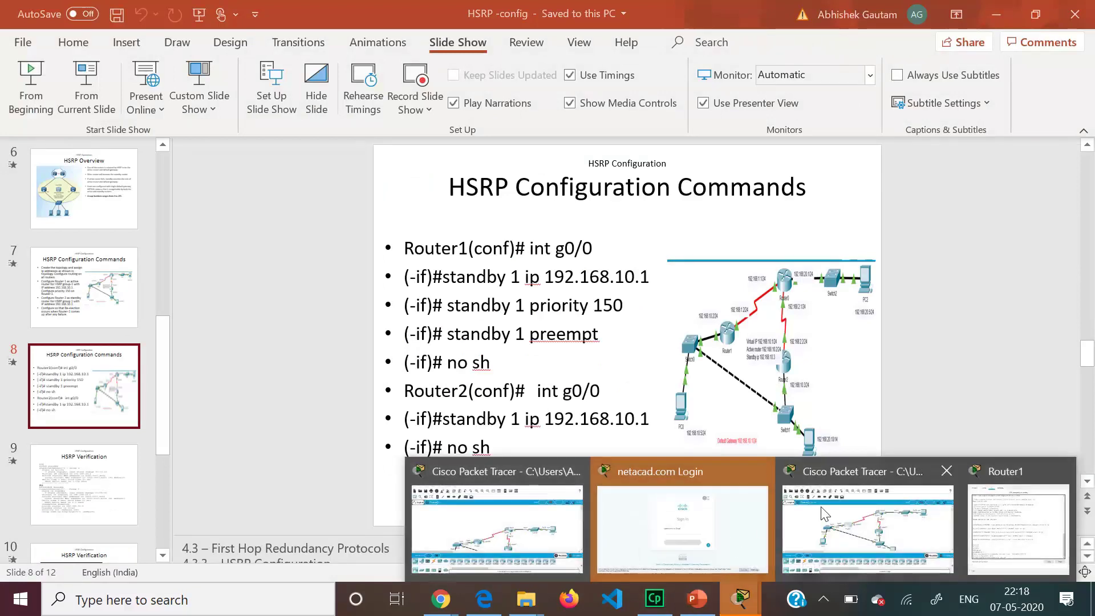
{"action": "left_click", "coordinate": [895, 505]}
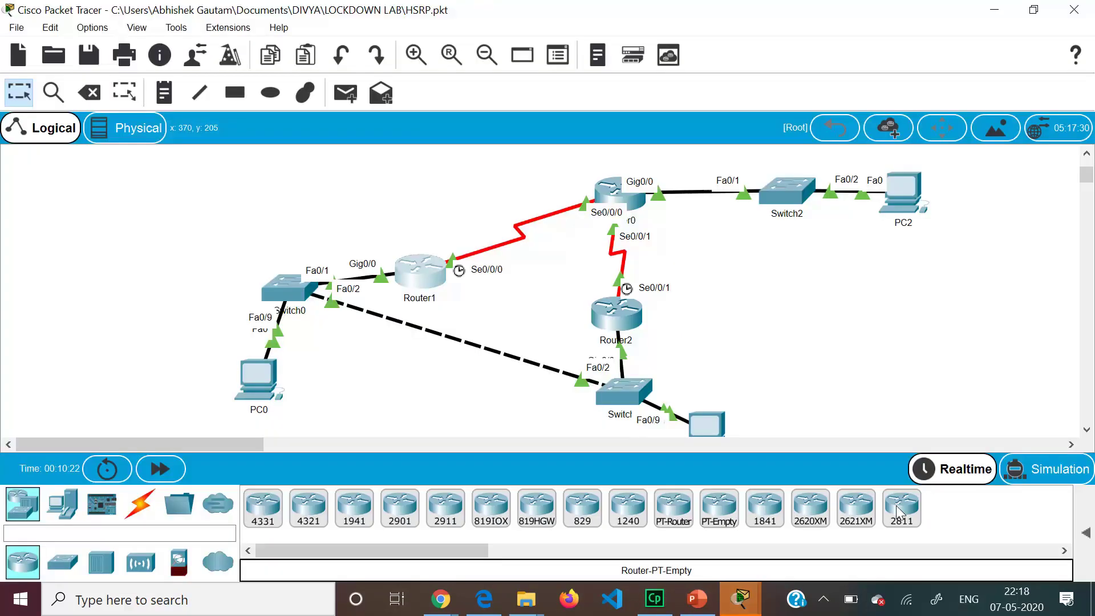
{"action": "left_click", "coordinate": [436, 278]}
{"action": "type", "text": ".168.10.1"}
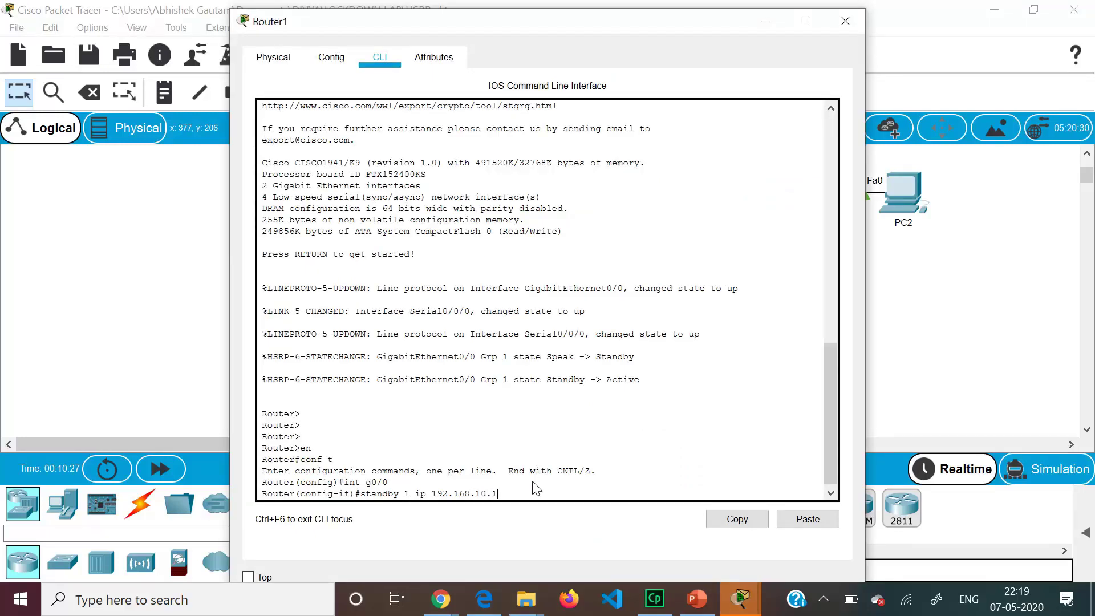
{"action": "key", "text": "Return"}
Step: Set the standby group 1 priority to 150 on Router1's g0/0 interface
{"action": "type", "text": "standby"}
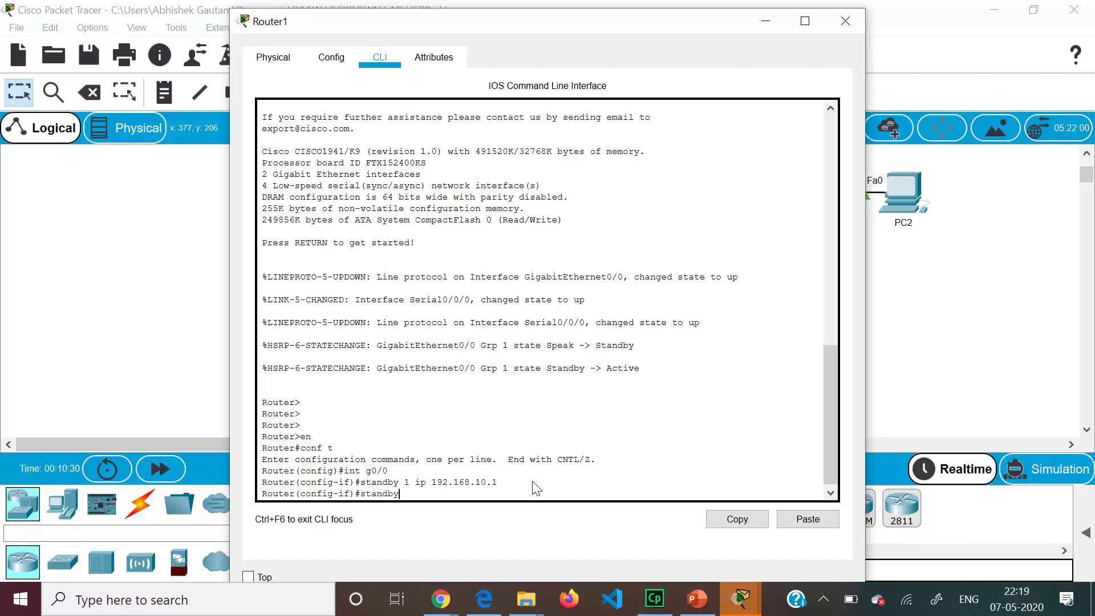
{"action": "type", "text": " 1 priority 15"}
{"action": "key", "text": "Return"}
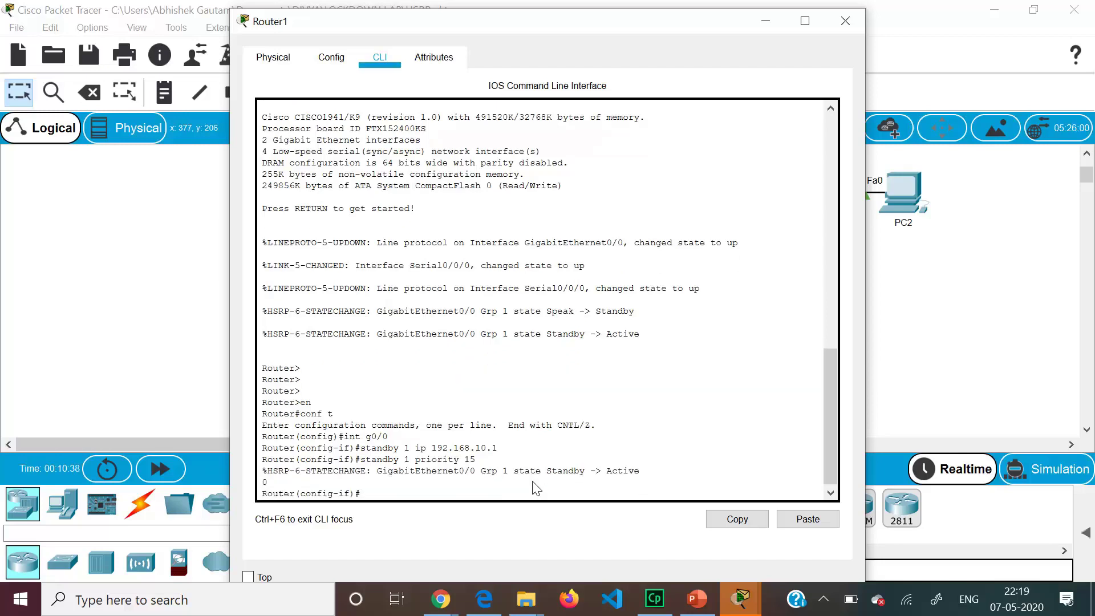
{"action": "key", "text": "Up"}
{"action": "type", "text": "0"}
{"action": "key", "text": "Return"}
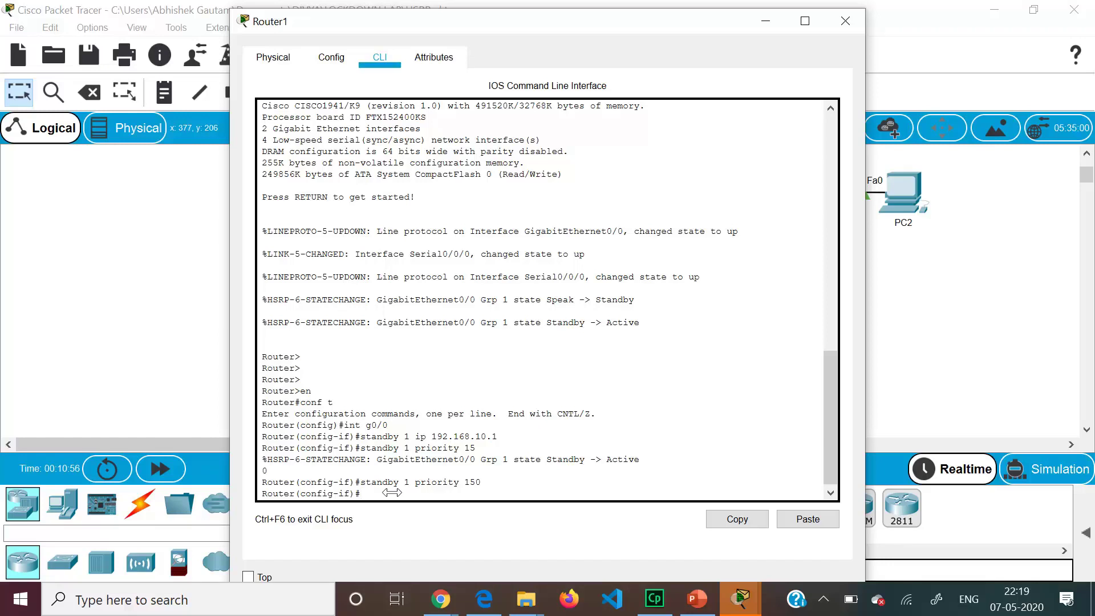
Step: Enable preemption for standby group 1 on Router1's g0/0 and close the router's window
{"action": "type", "text": "standby 1 preempt"}
{"action": "key", "text": "Return"}
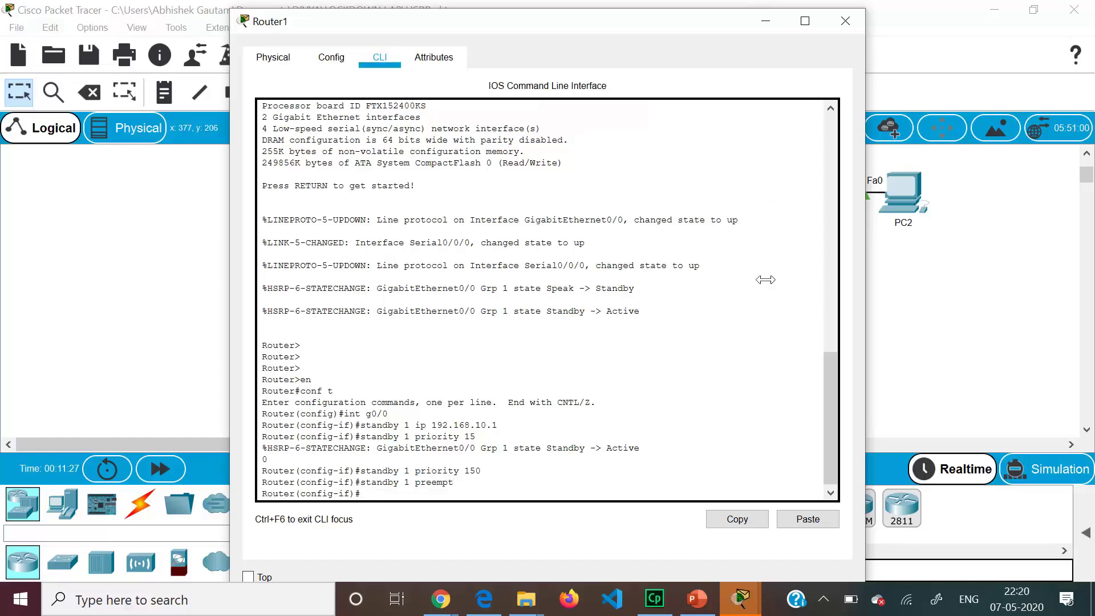
{"action": "left_click", "coordinate": [856, 23]}
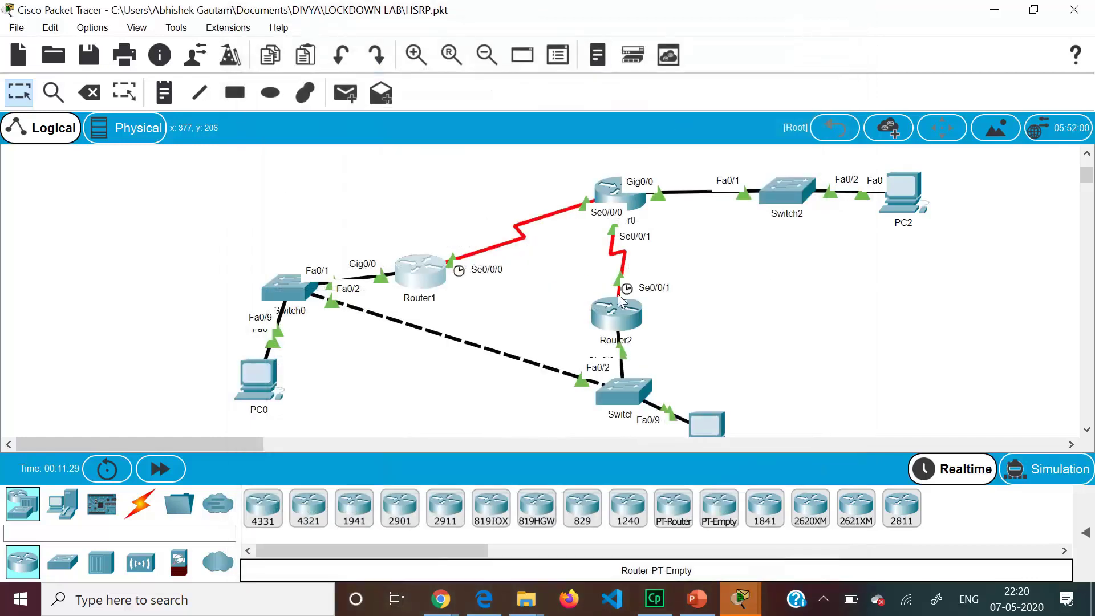
Step: Open Router2's command line and enter interface configuration mode for g0/0
{"action": "left_click", "coordinate": [621, 321]}
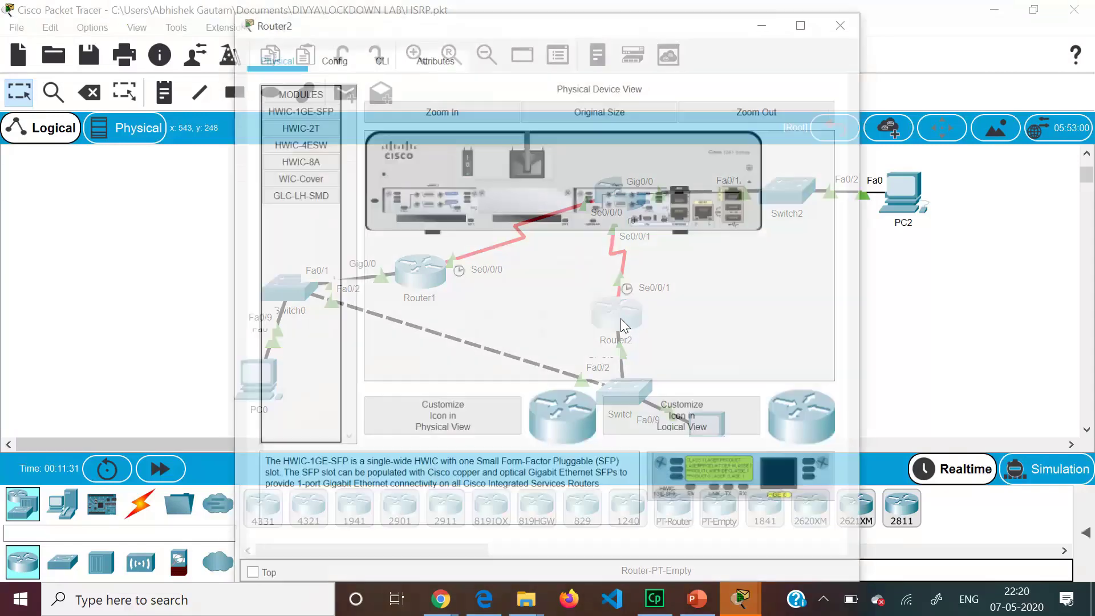
{"action": "left_click", "coordinate": [381, 60]}
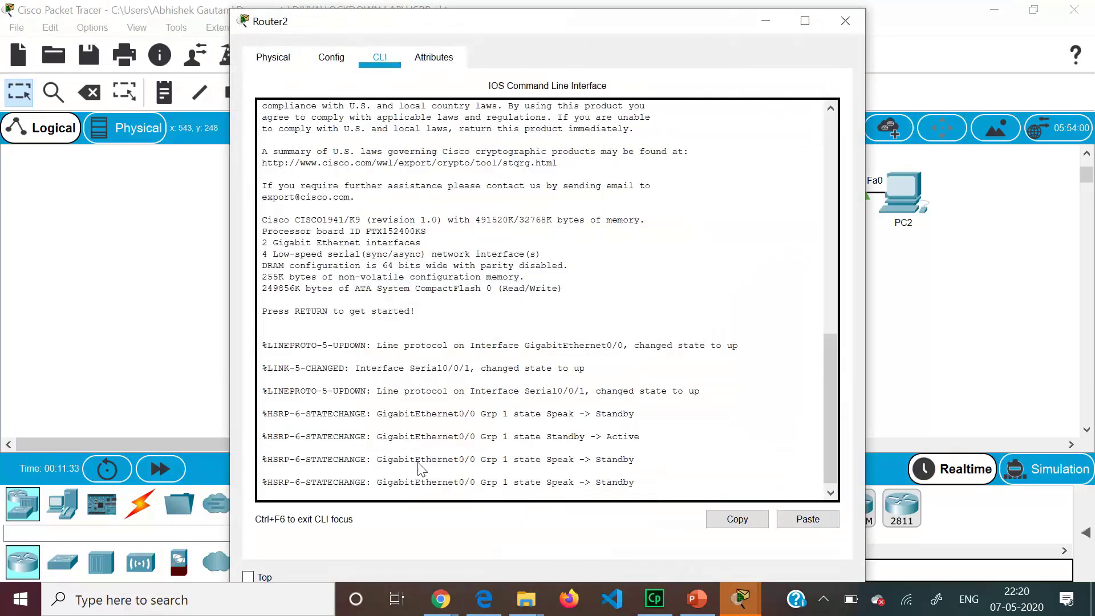
{"action": "key", "text": "Return"}
{"action": "key", "text": "Return"}
{"action": "key", "text": "Return"}
{"action": "type", "text": "en"}
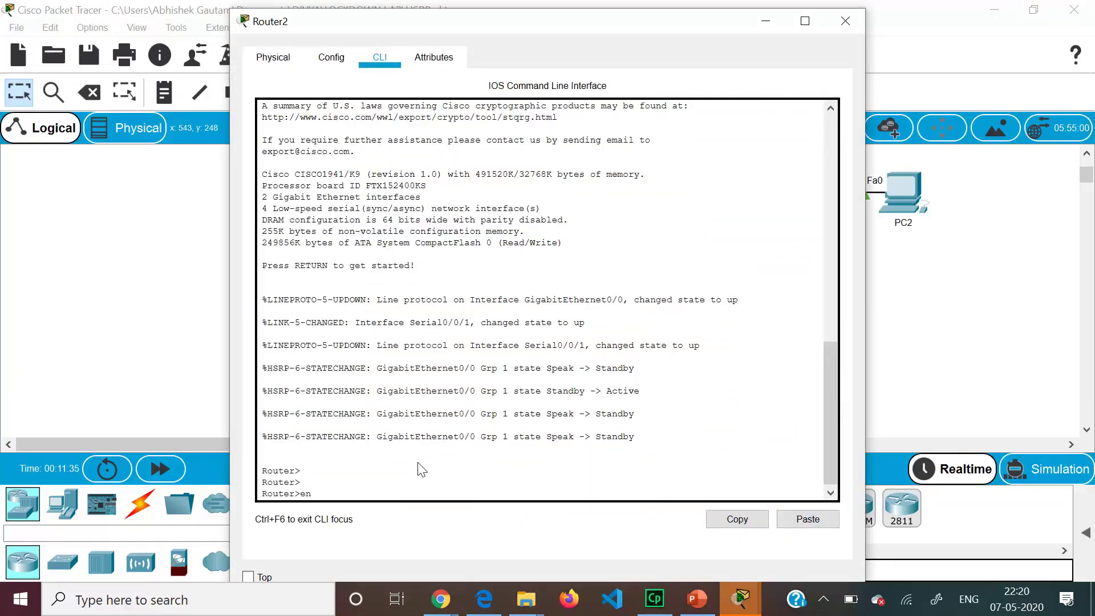
{"action": "key", "text": "Return"}
{"action": "type", "text": "conf t"}
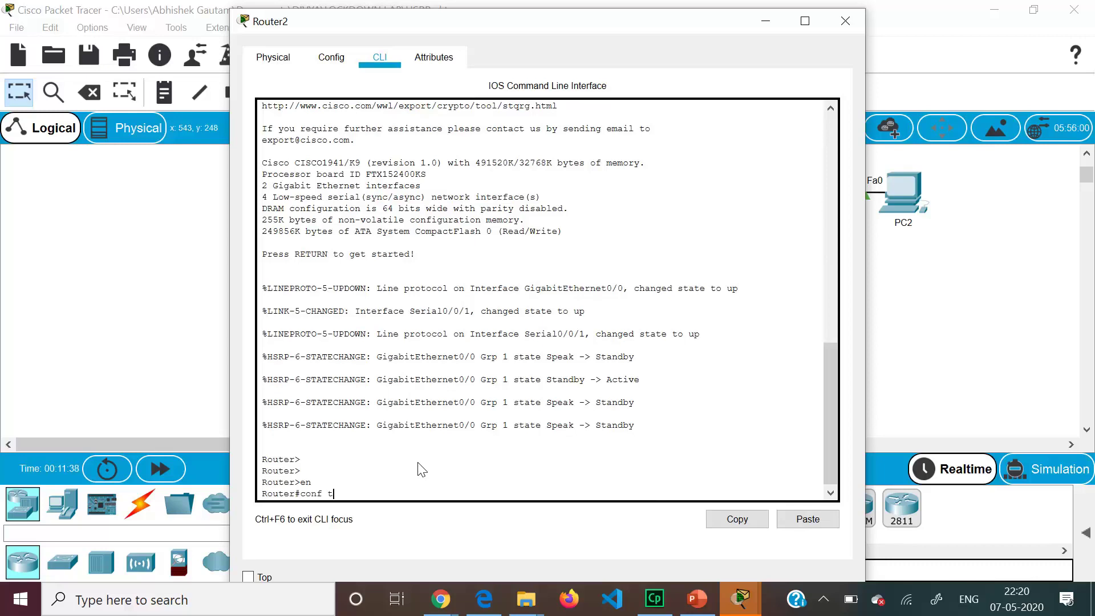
{"action": "key", "text": "Return"}
{"action": "type", "text": "in"}
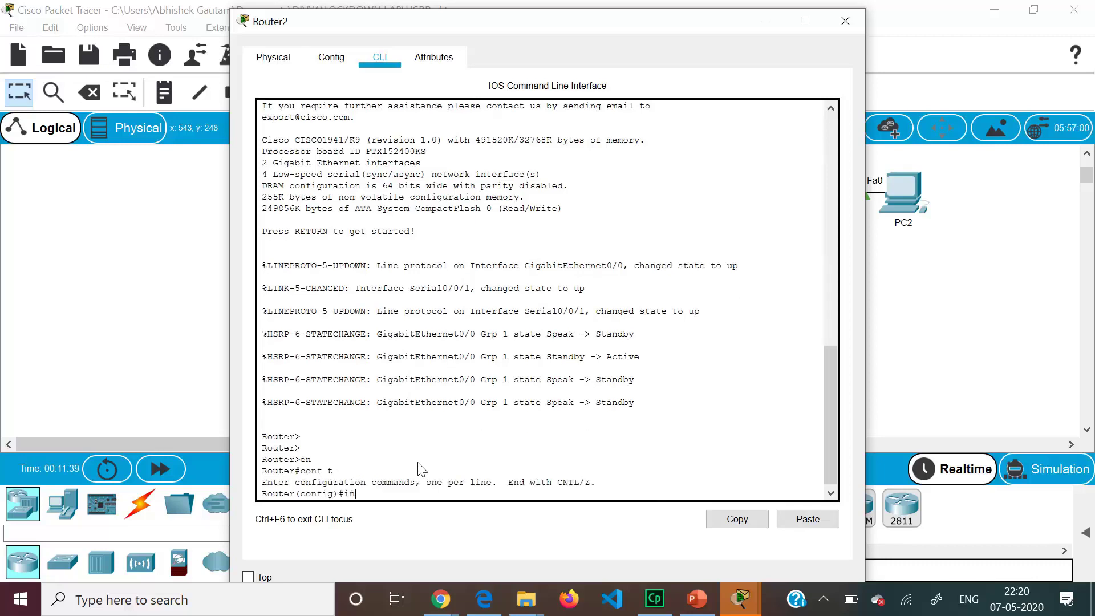
{"action": "type", "text": "t g0/0"}
{"action": "key", "text": "Return"}
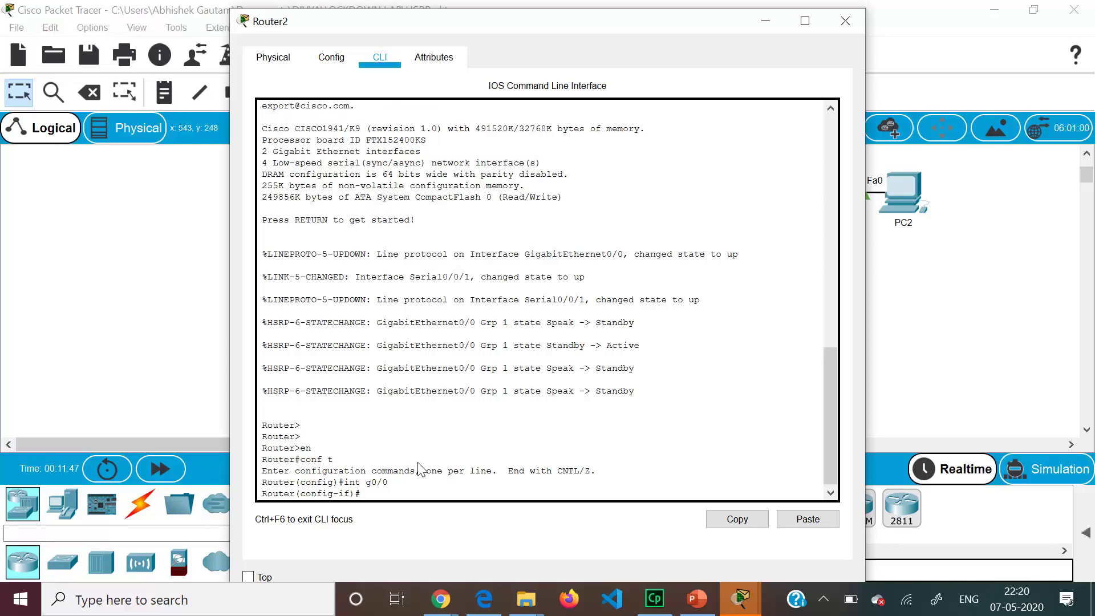
Step: Assign virtual IP 192.168.10.1 to standby group 1 on Router2's g0/0 and close the router's window
{"action": "type", "text": "standby 1"}
{"action": "type", "text": "ip 192.168.10.1"}
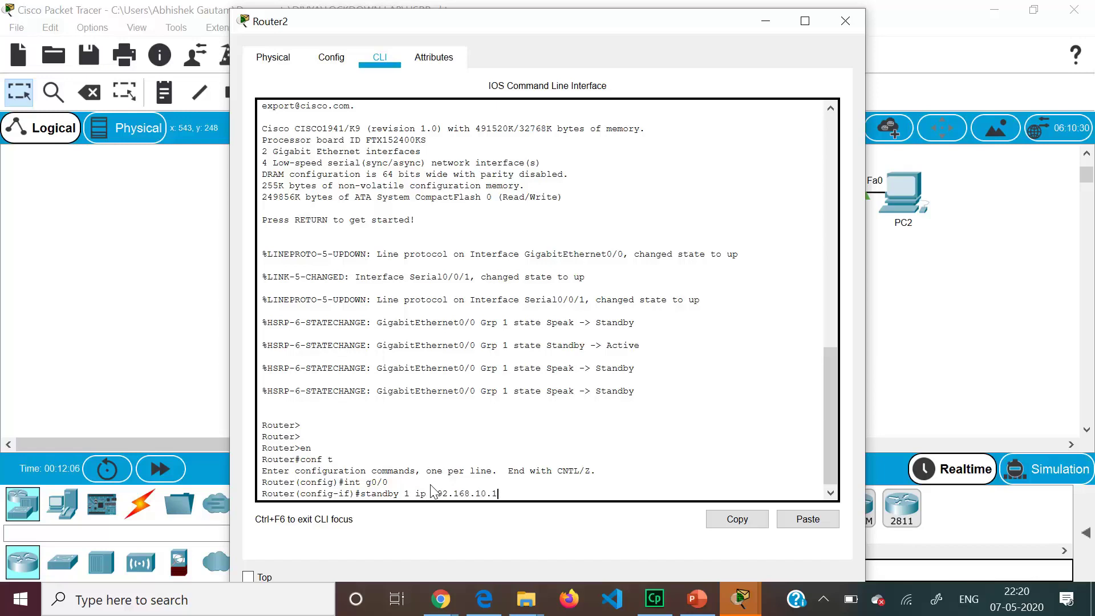
{"action": "key", "text": "Return"}
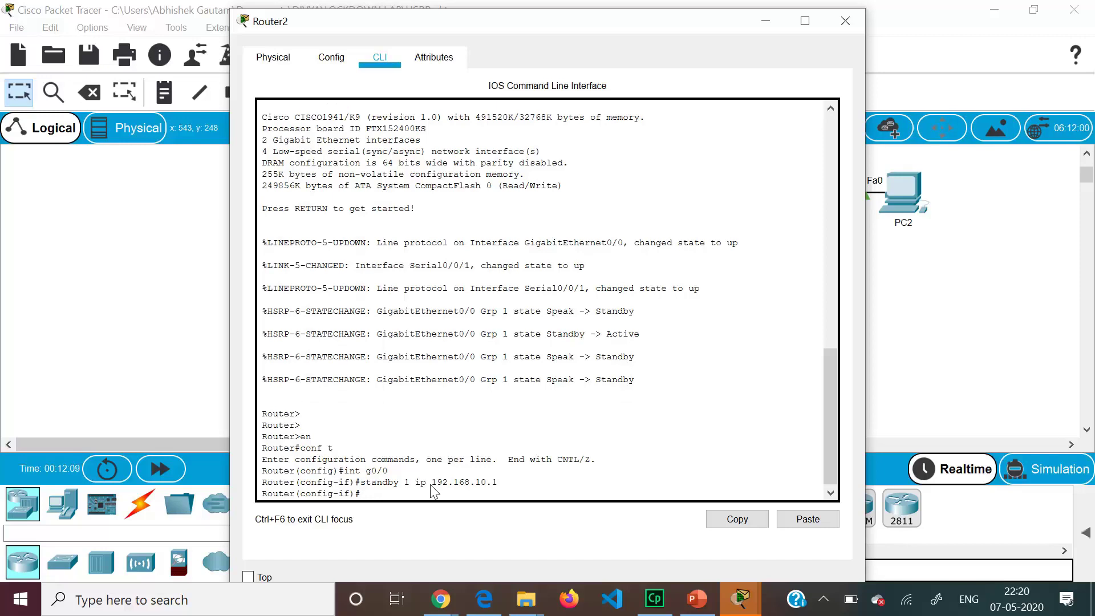
{"action": "left_click", "coordinate": [834, 23]}
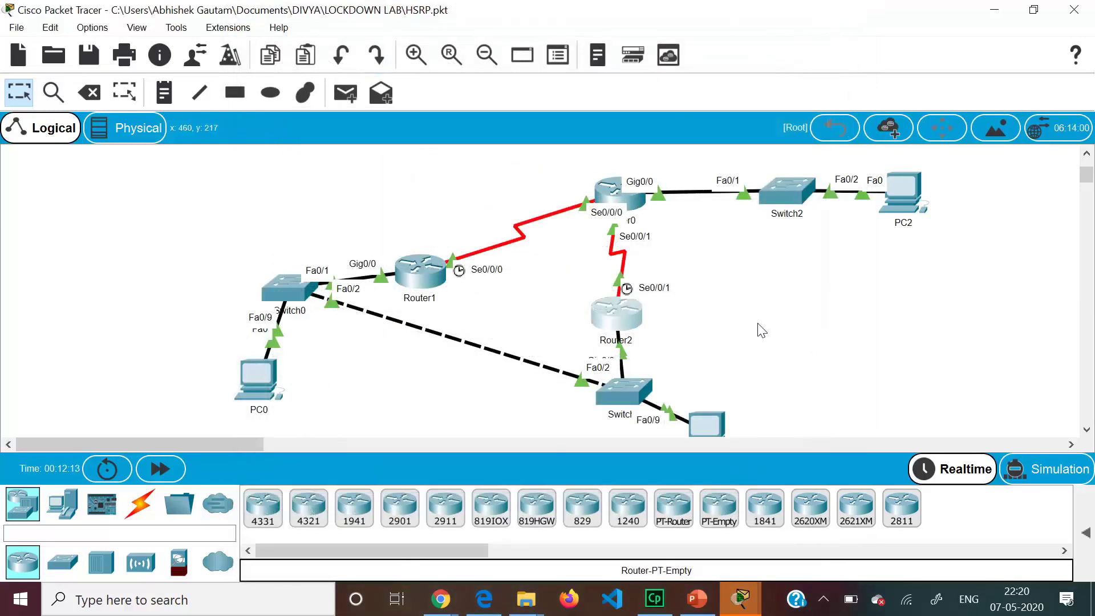
Step: Check PC0's IP address and default gateway in its IP configuration, then close its window
{"action": "scroll", "coordinate": [759, 328], "scroll_direction": "down", "scroll_amount": 3}
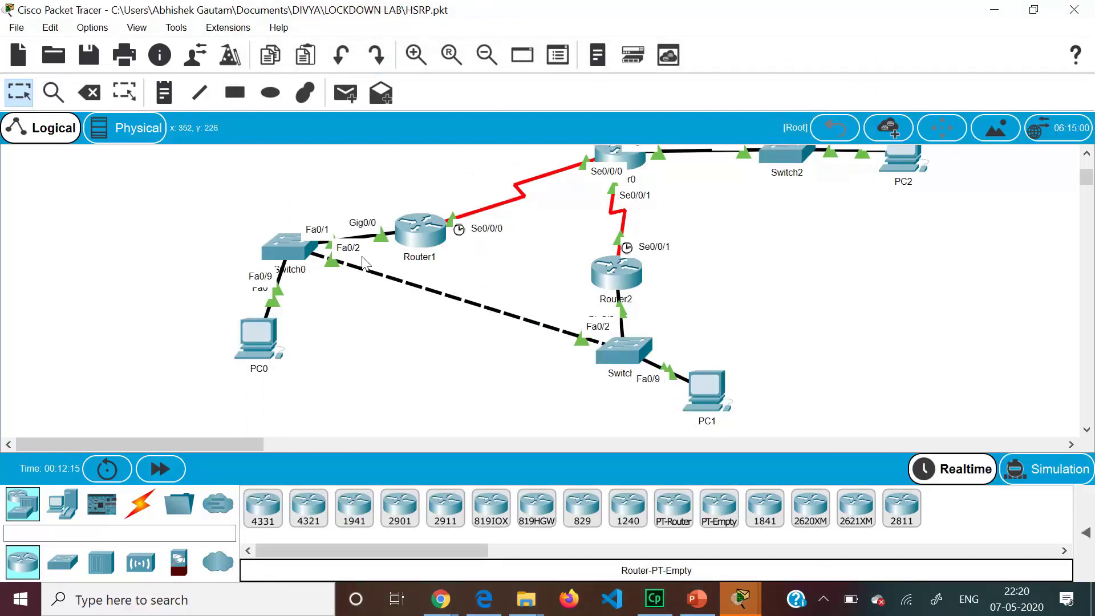
{"action": "left_click", "coordinate": [264, 342]}
{"action": "left_click", "coordinate": [393, 59]}
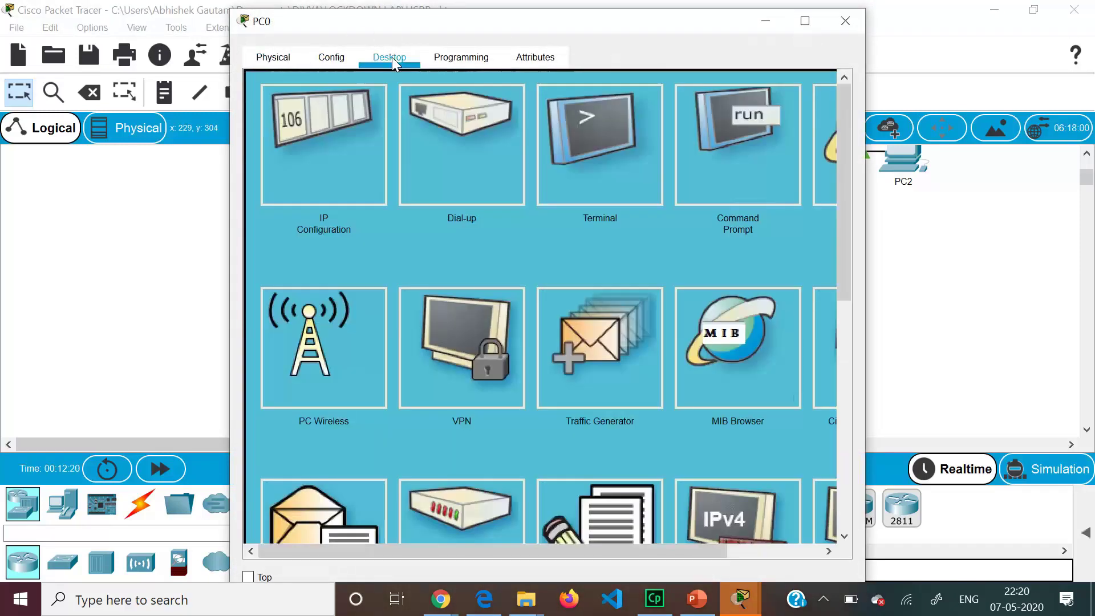
{"action": "left_click", "coordinate": [329, 132]}
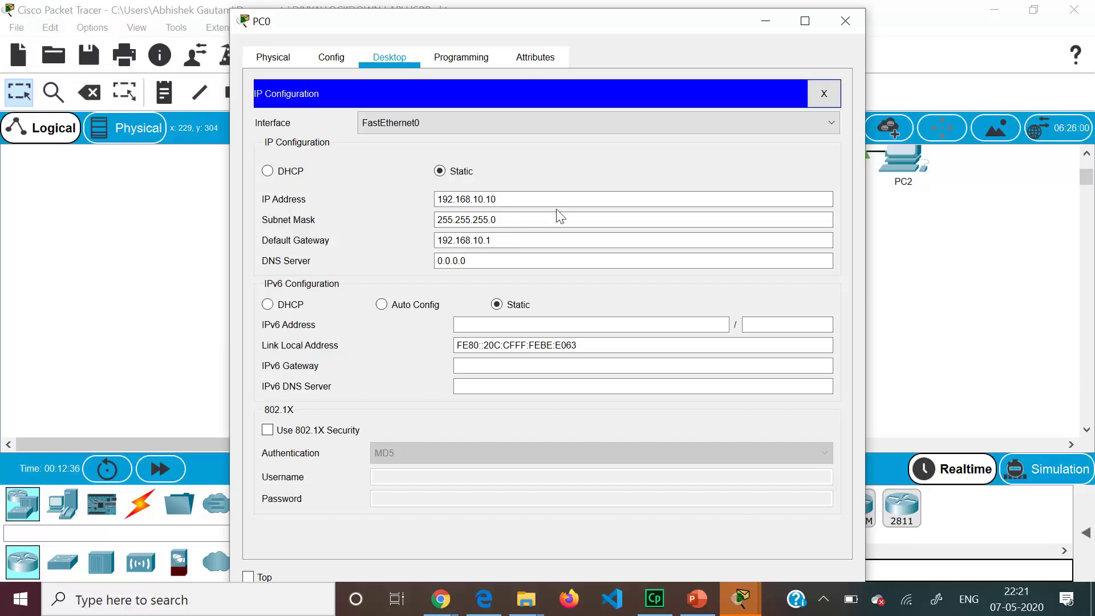
{"action": "left_click", "coordinate": [843, 19]}
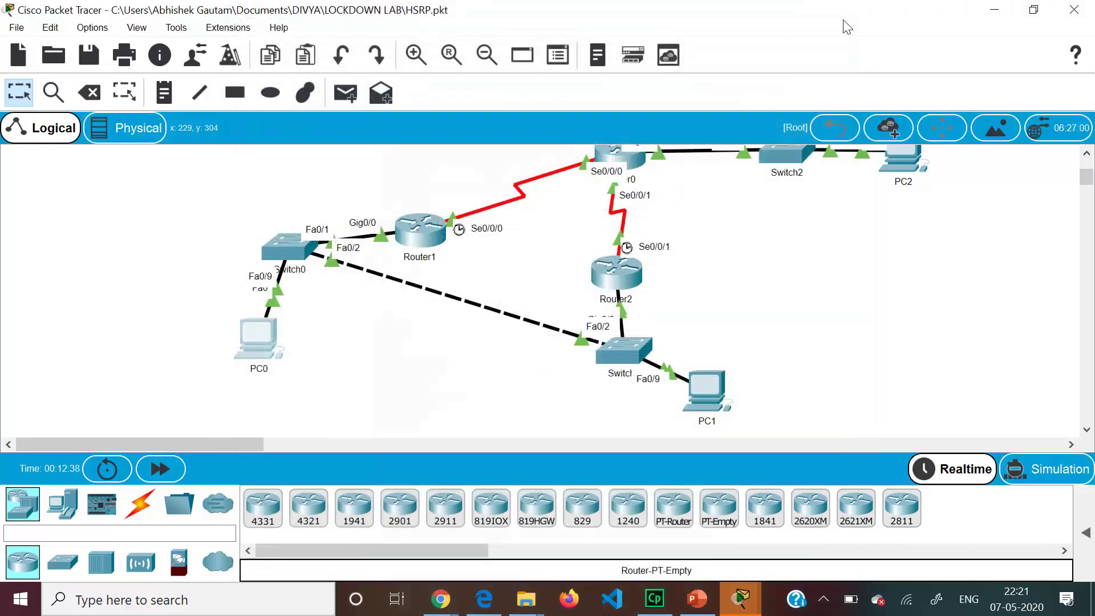
Step: Check PC1's IP address and default gateway in its IP configuration, then close its window
{"action": "mouse_move", "coordinate": [411, 242]}
{"action": "left_click", "coordinate": [697, 384]}
{"action": "left_click", "coordinate": [397, 57]}
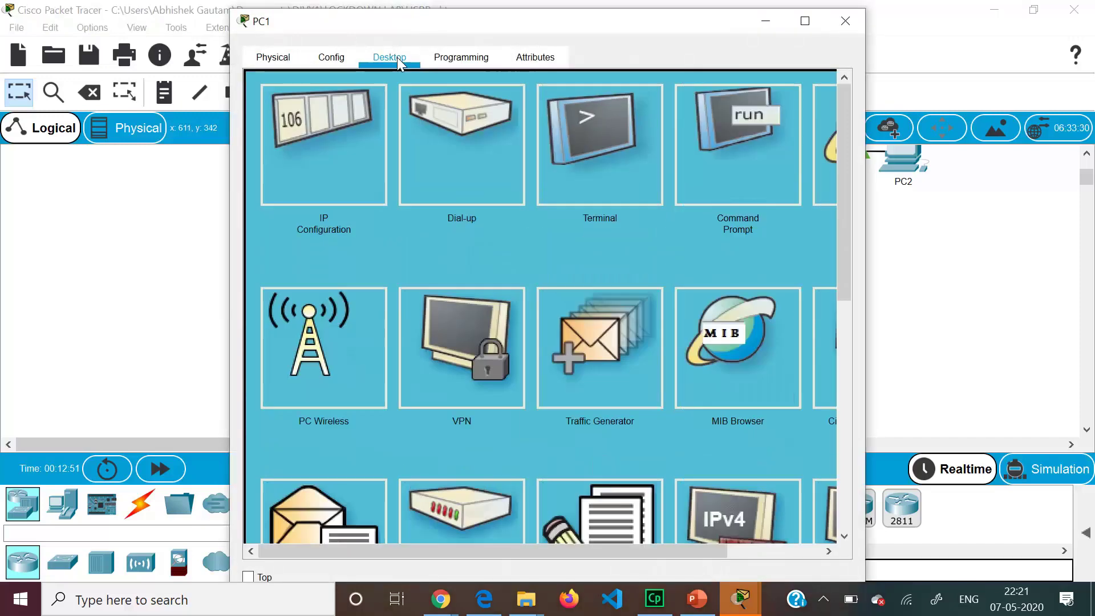
{"action": "left_click", "coordinate": [307, 155]}
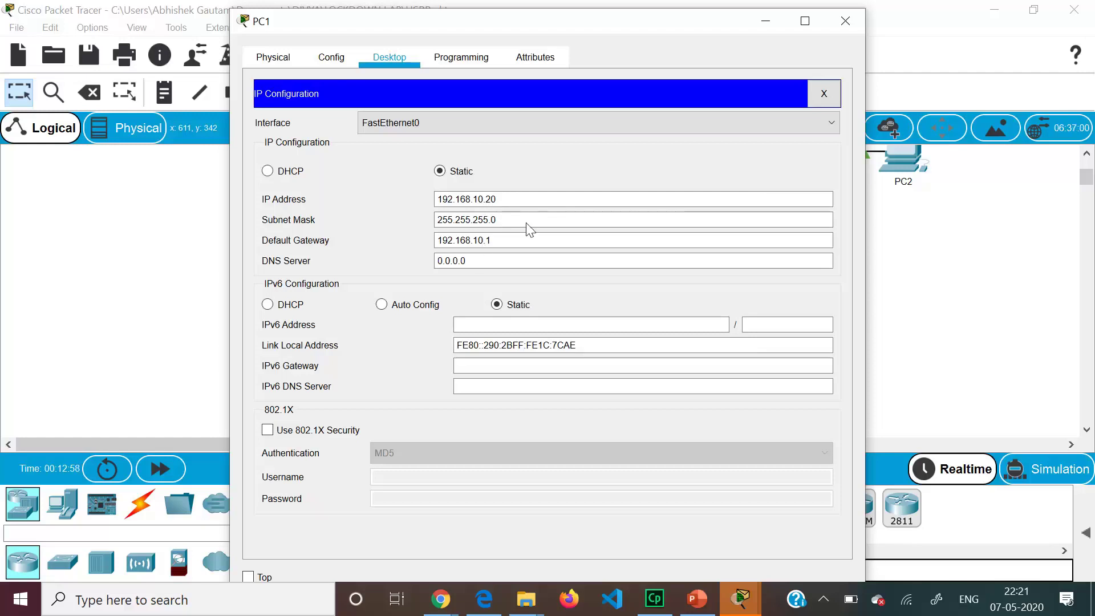
{"action": "left_click", "coordinate": [845, 20]}
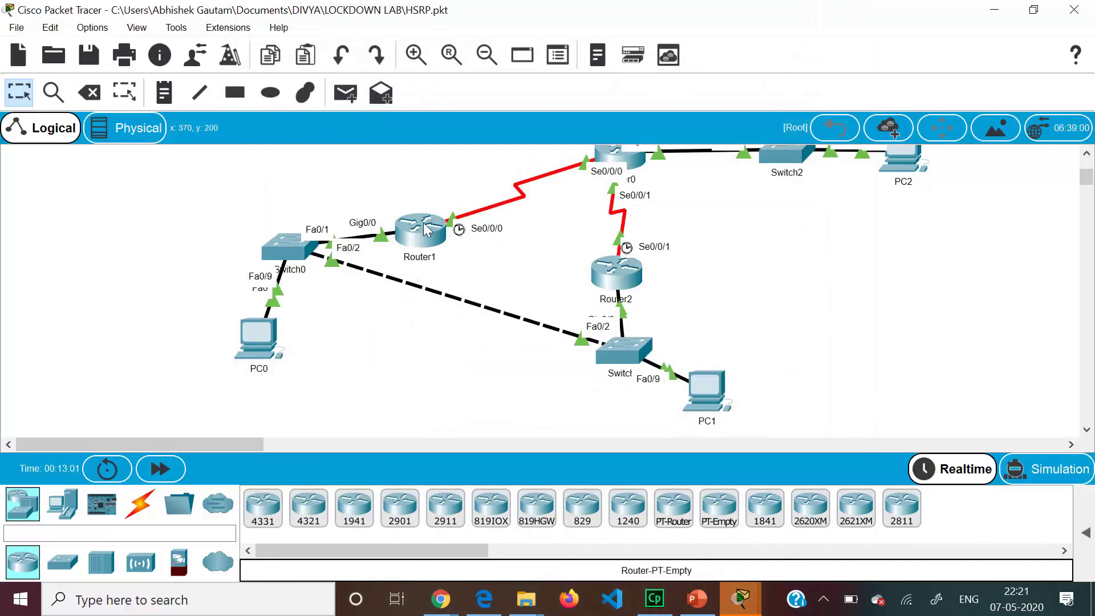
Step: Show the PDU list, fast-forward the network time, and send a simple PDU from PC0 to PC2
{"action": "left_click", "coordinate": [1085, 532]}
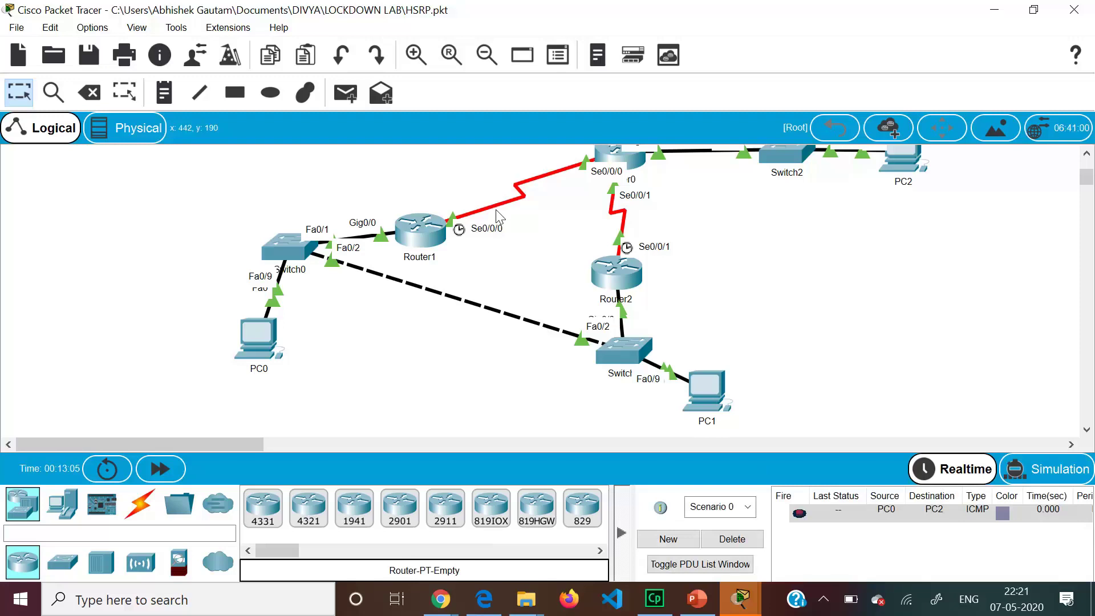
{"action": "left_click", "coordinate": [179, 470]}
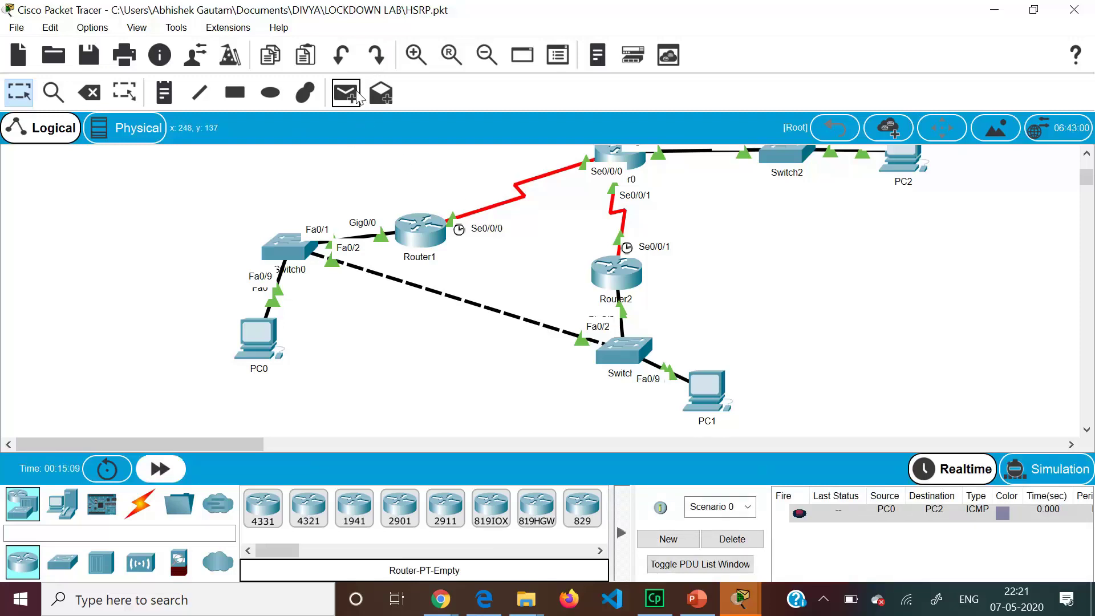
{"action": "left_click", "coordinate": [359, 90]}
{"action": "left_click", "coordinate": [268, 345]}
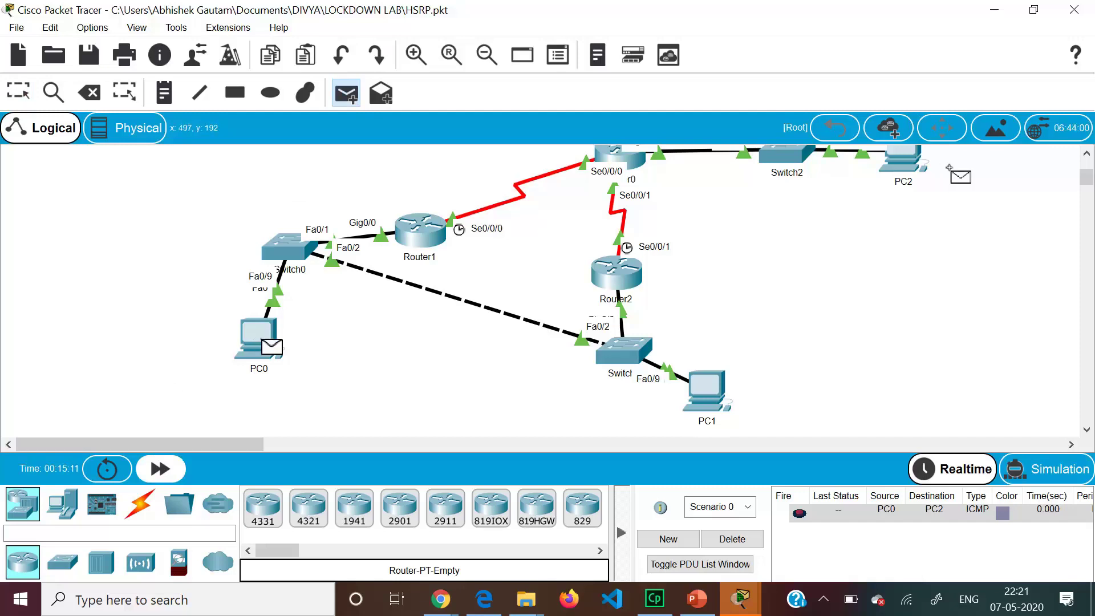
{"action": "left_click", "coordinate": [904, 165]}
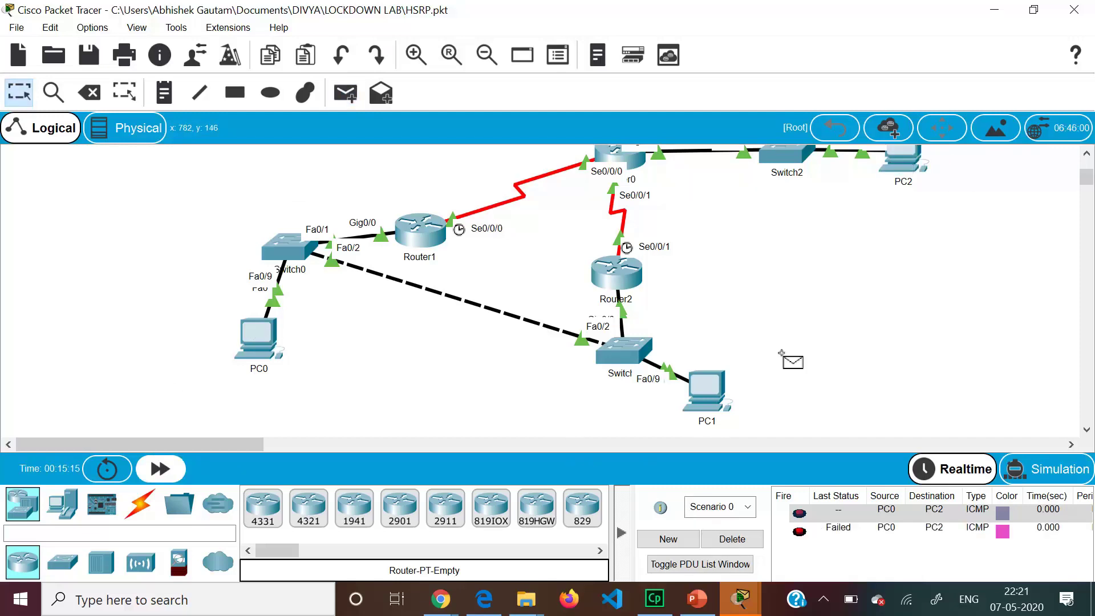
{"action": "left_click", "coordinate": [900, 149]}
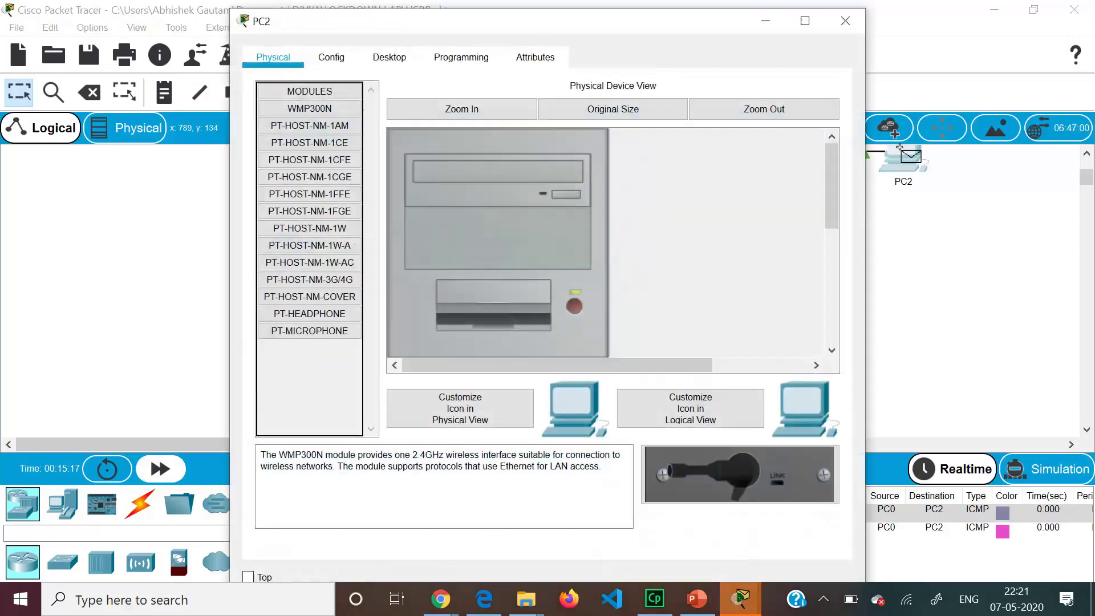
{"action": "left_click", "coordinate": [844, 19]}
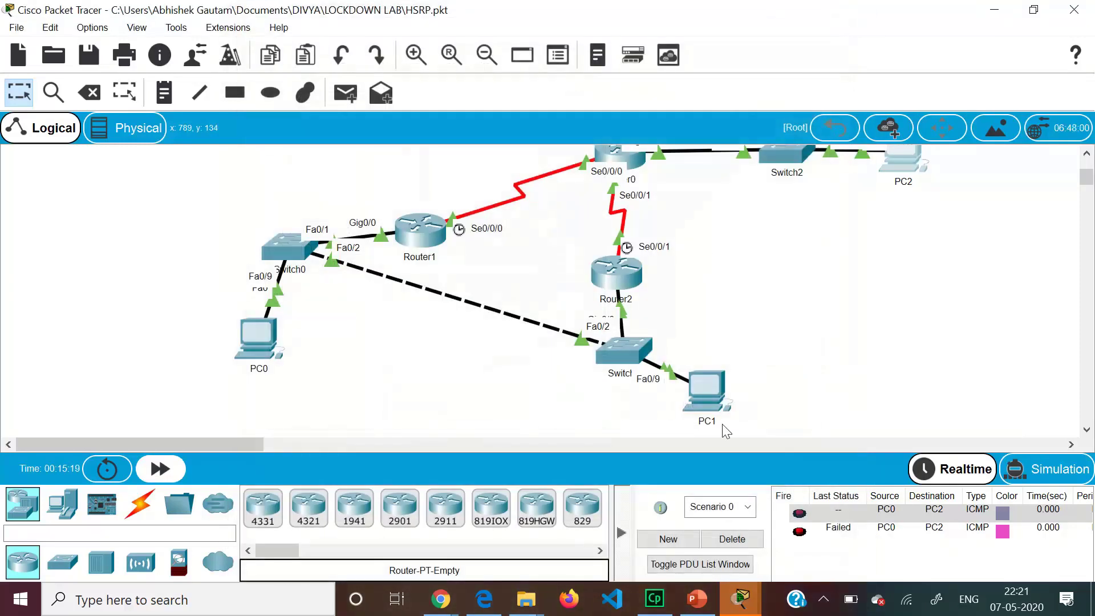
Step: Delete the existing PDUs of Scenario 0 and send a new simple PDU from PC0 to PC2
{"action": "left_click", "coordinate": [713, 539]}
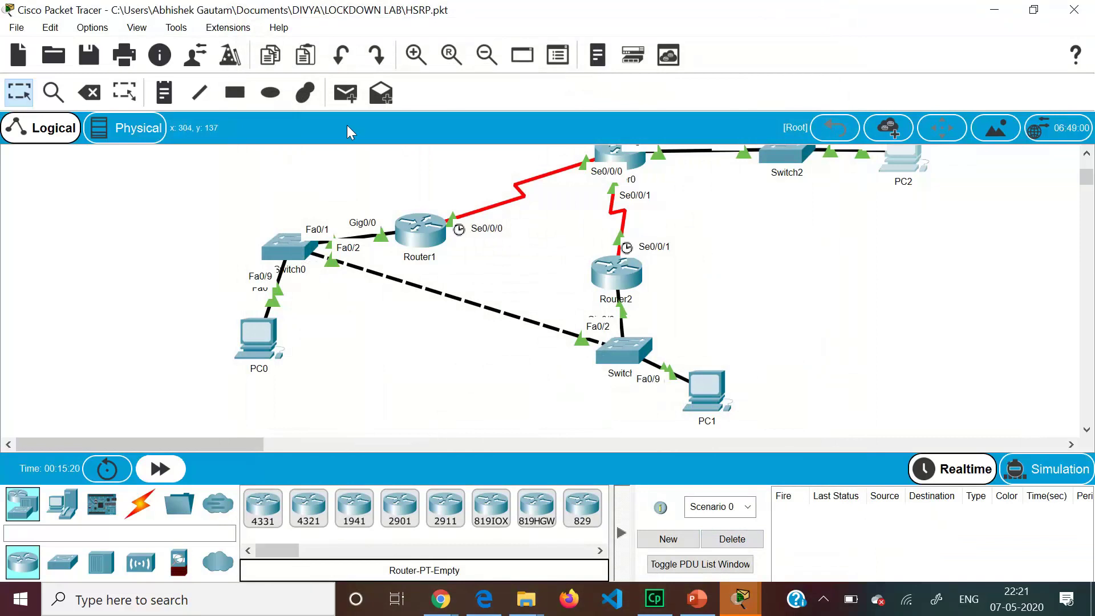
{"action": "left_click", "coordinate": [345, 92]}
{"action": "left_click", "coordinate": [257, 337]}
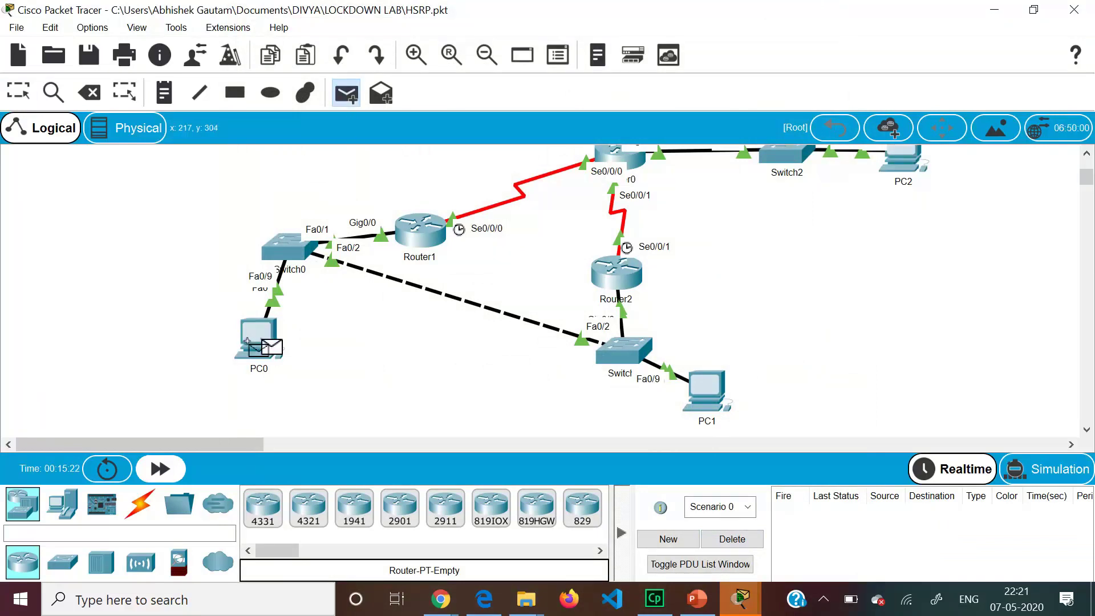
{"action": "left_click", "coordinate": [905, 159]}
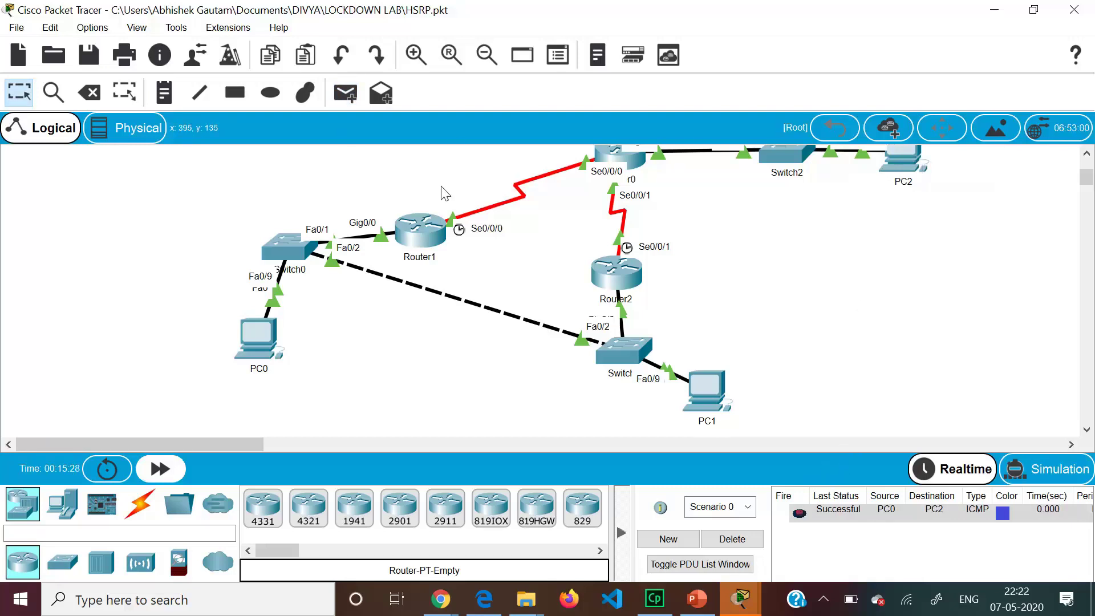
Step: Clear Scenario 0 and send a simple PDU from PC1 to PC2
{"action": "left_click", "coordinate": [725, 539]}
{"action": "left_click", "coordinate": [345, 93]}
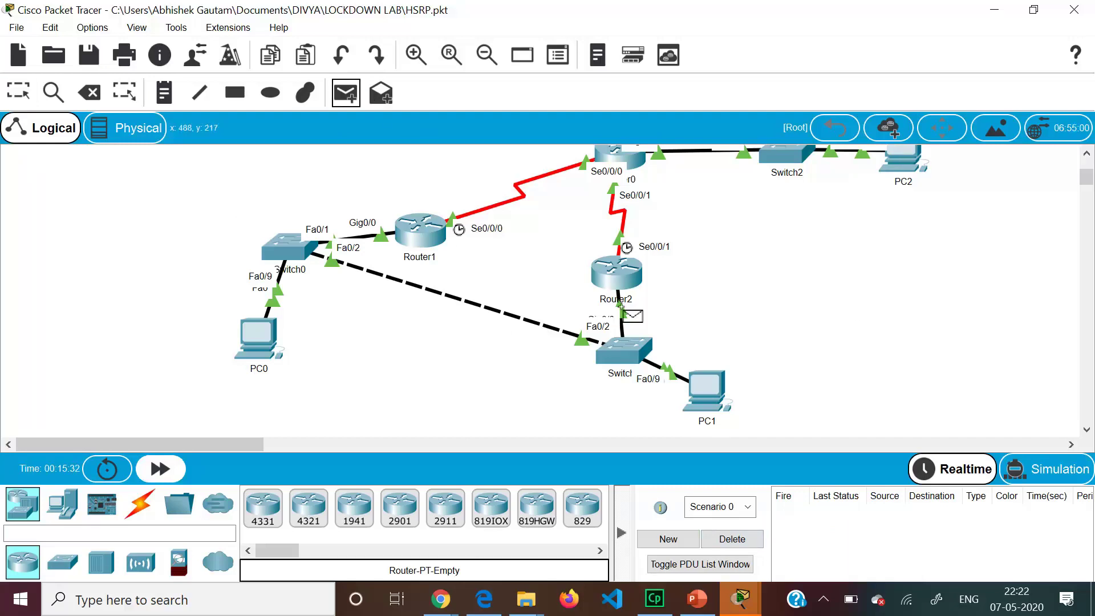
{"action": "left_click", "coordinate": [704, 388]}
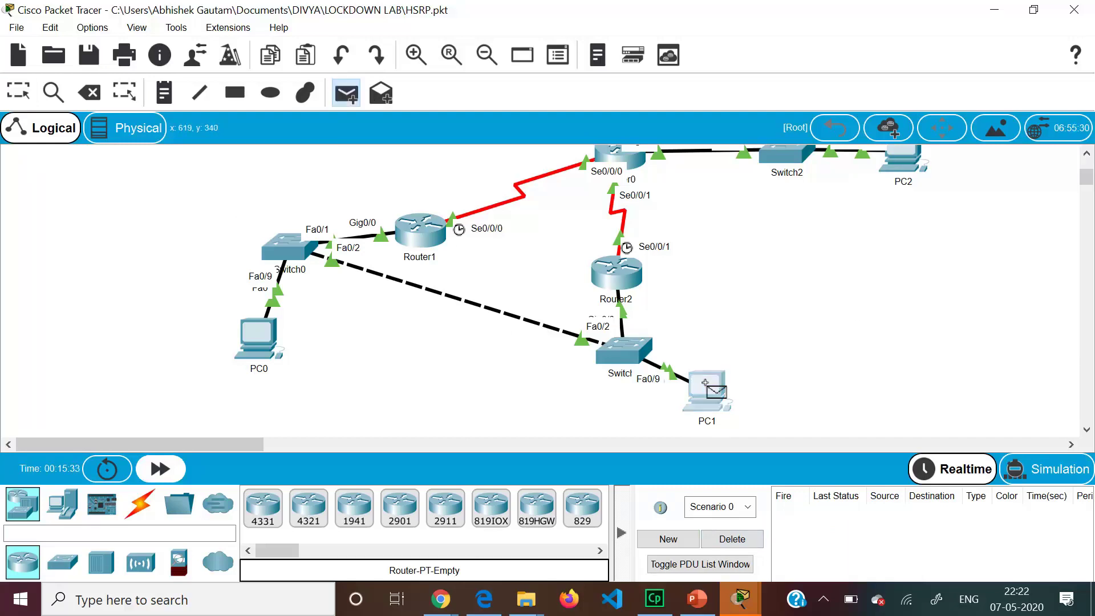
{"action": "left_click", "coordinate": [903, 162]}
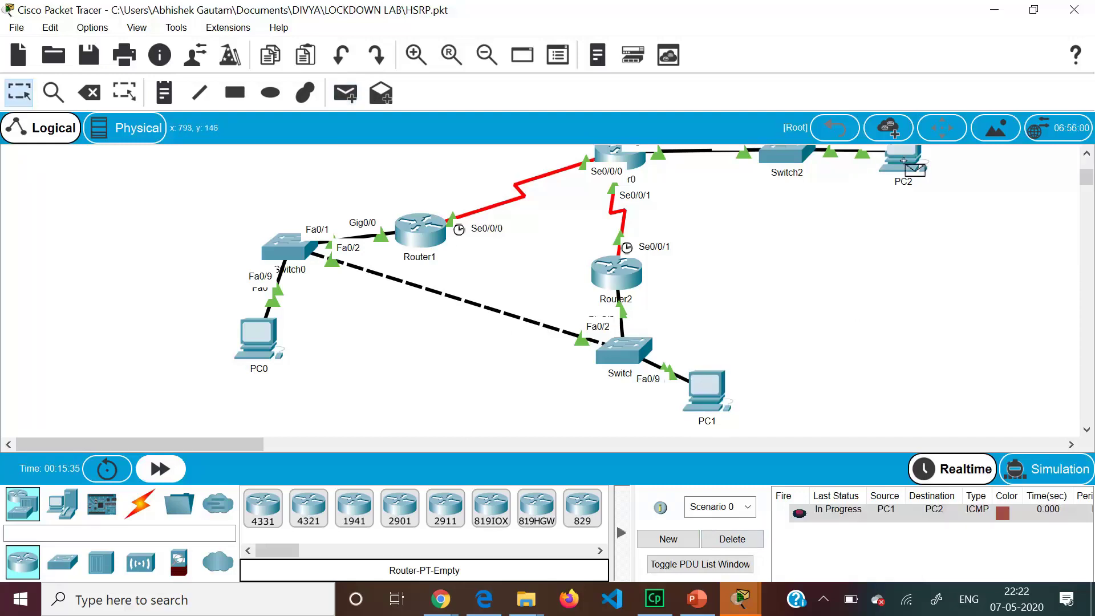
Step: Send a second simple PDU from PC1 to PC2 and clear the scenario's PDU list
{"action": "left_click", "coordinate": [351, 96]}
{"action": "left_click", "coordinate": [703, 393]}
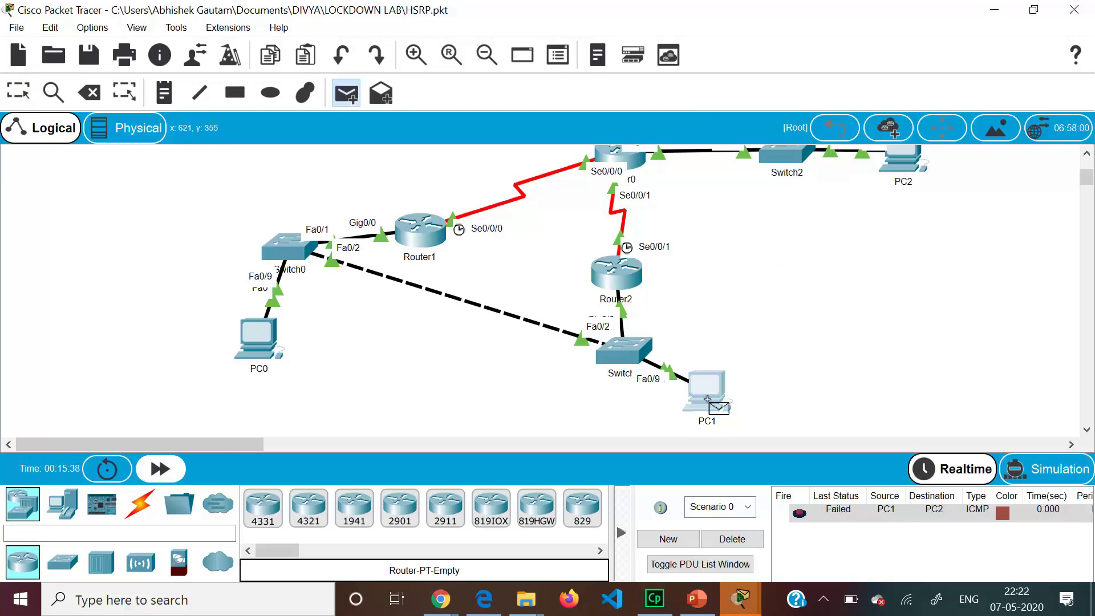
{"action": "left_click", "coordinate": [903, 160]}
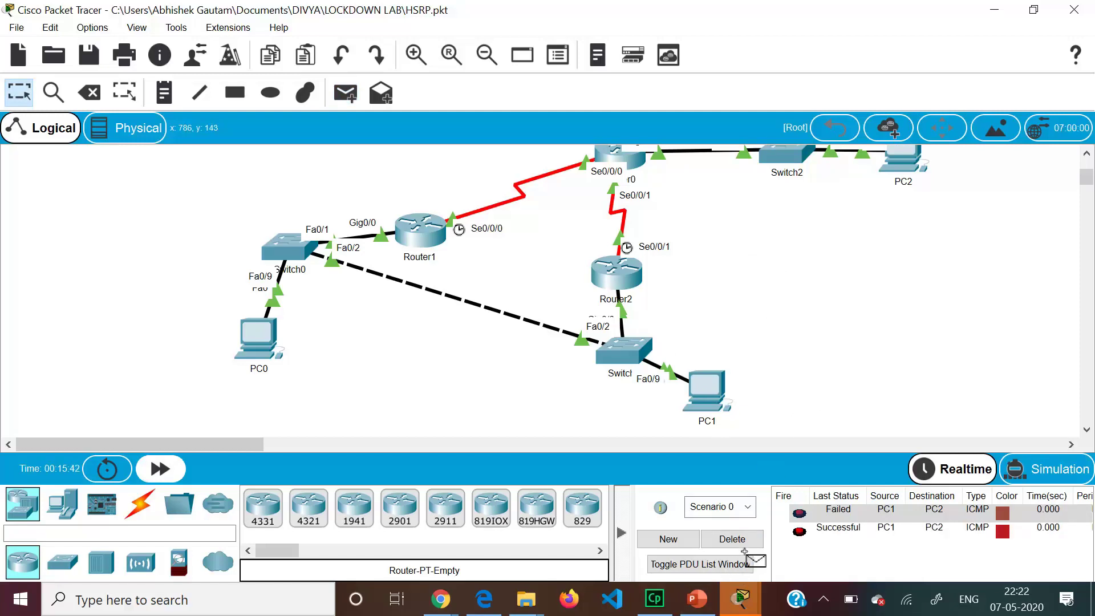
{"action": "left_click", "coordinate": [733, 539]}
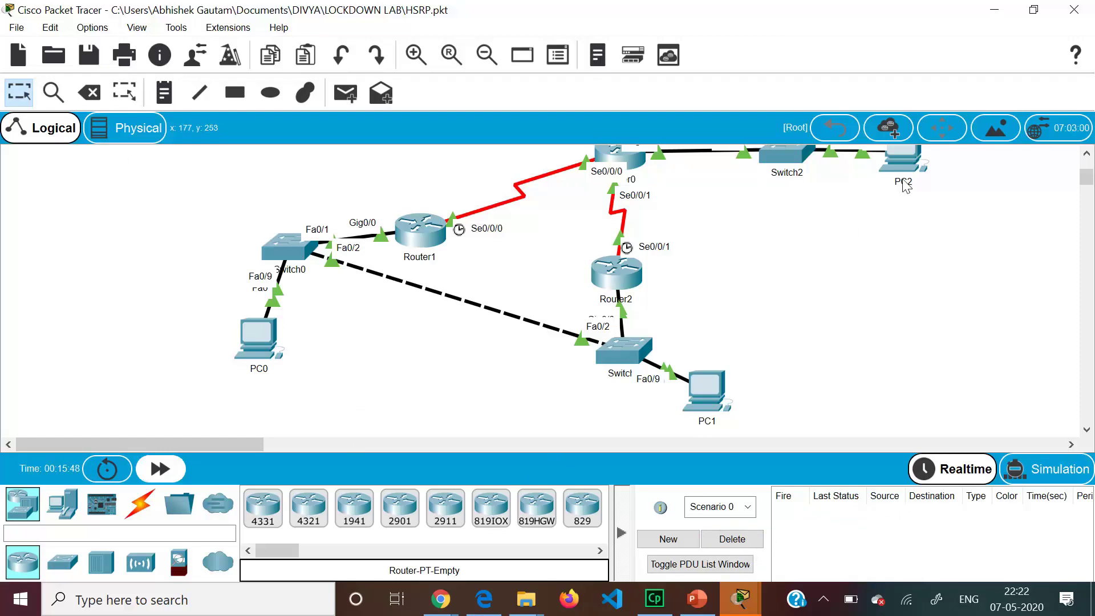
Step: Check PC2's IP address and default gateway in its IP configuration and close its window
{"action": "left_click", "coordinate": [913, 159]}
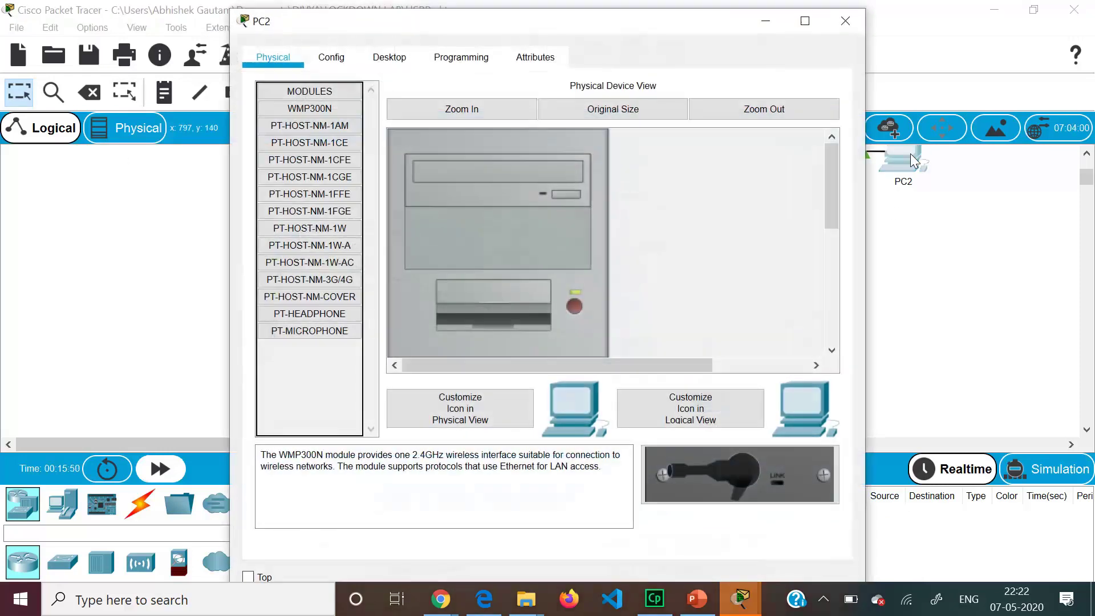
{"action": "left_click", "coordinate": [391, 59]}
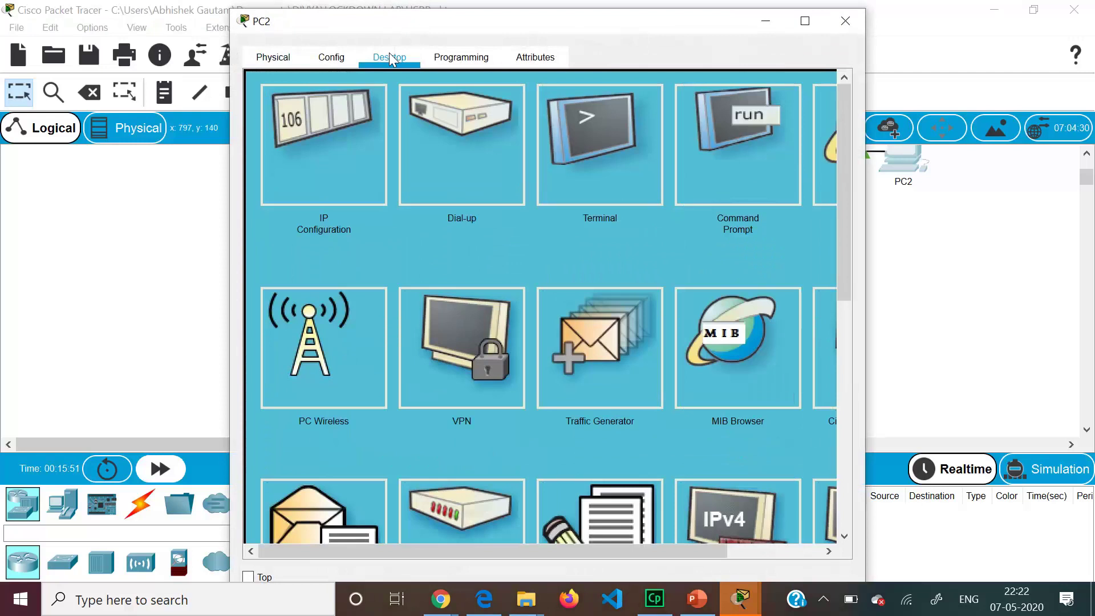
{"action": "left_click", "coordinate": [324, 138]}
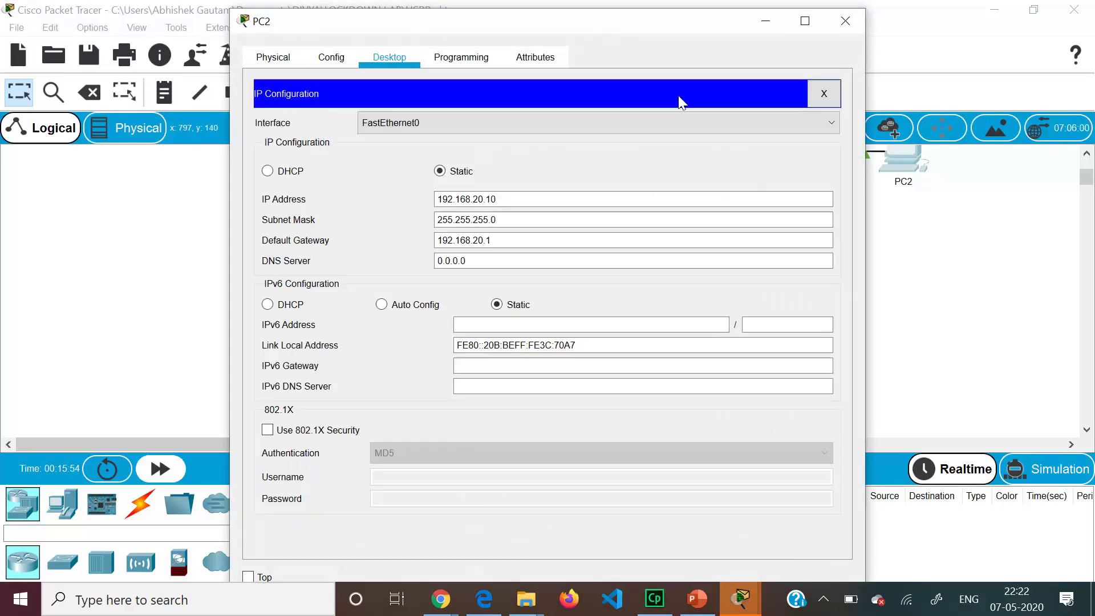
{"action": "left_click", "coordinate": [842, 20]}
Step: Open PC0's command prompt and enter the partial command tracert 192.168.20
{"action": "left_click", "coordinate": [248, 332]}
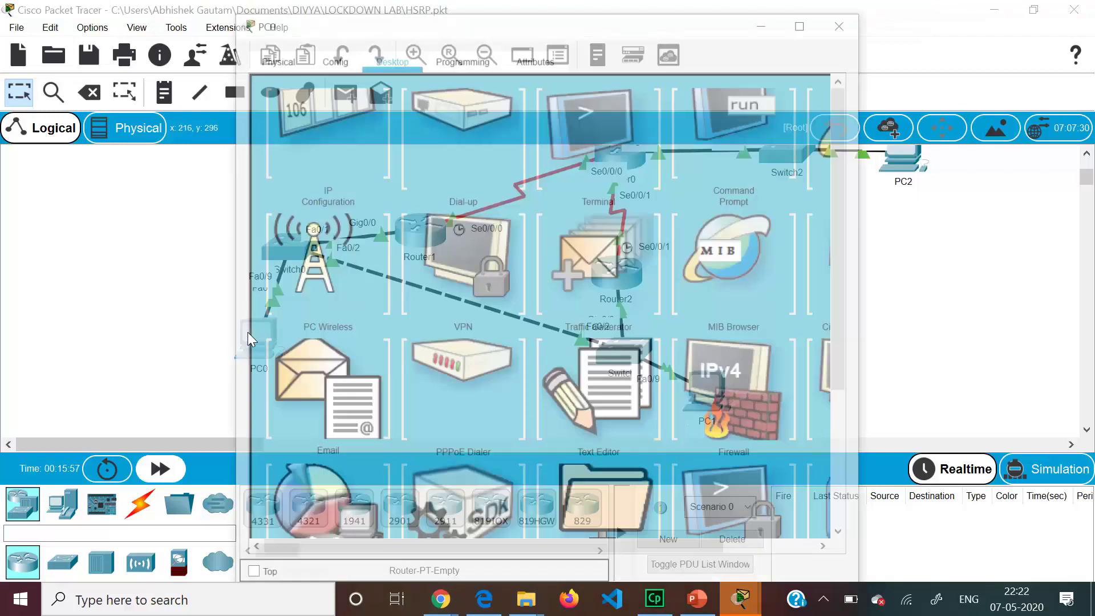
{"action": "left_click", "coordinate": [706, 175]}
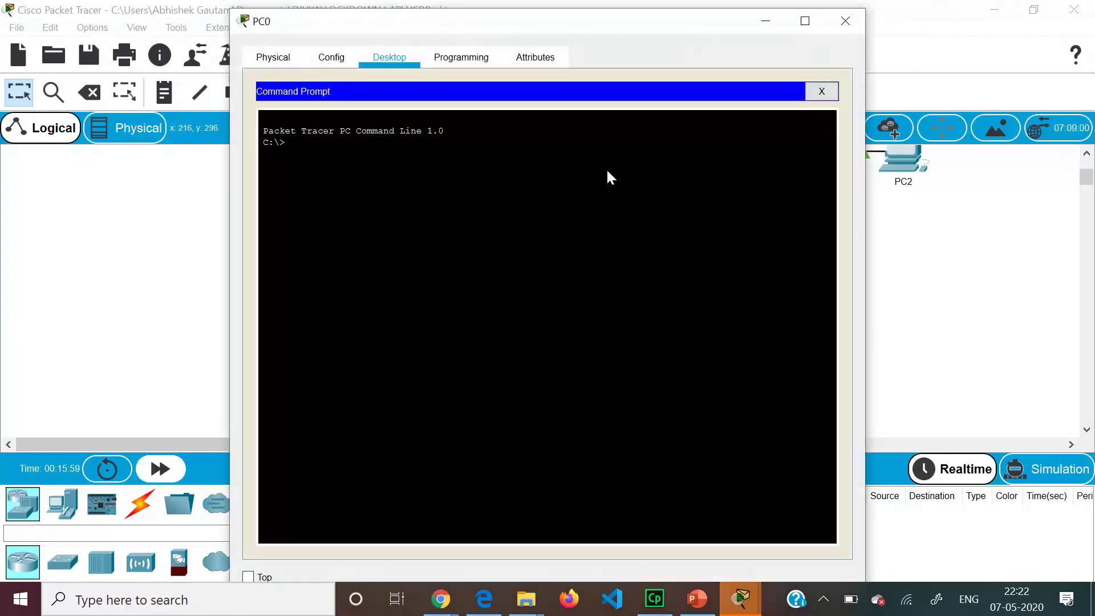
{"action": "type", "text": "tracert"}
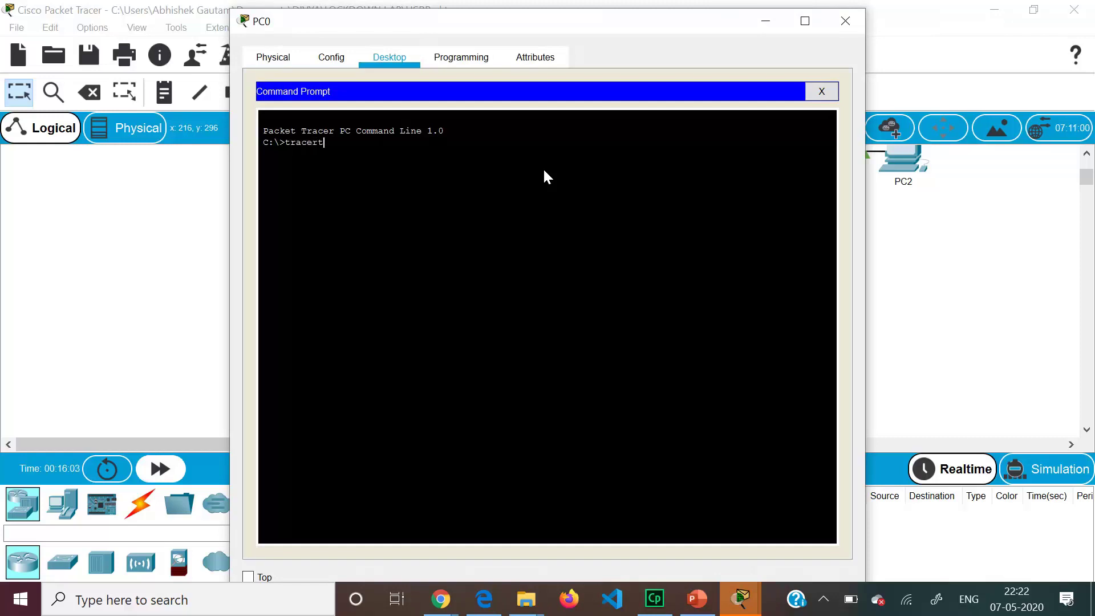
{"action": "type", "text": " 192.1"}
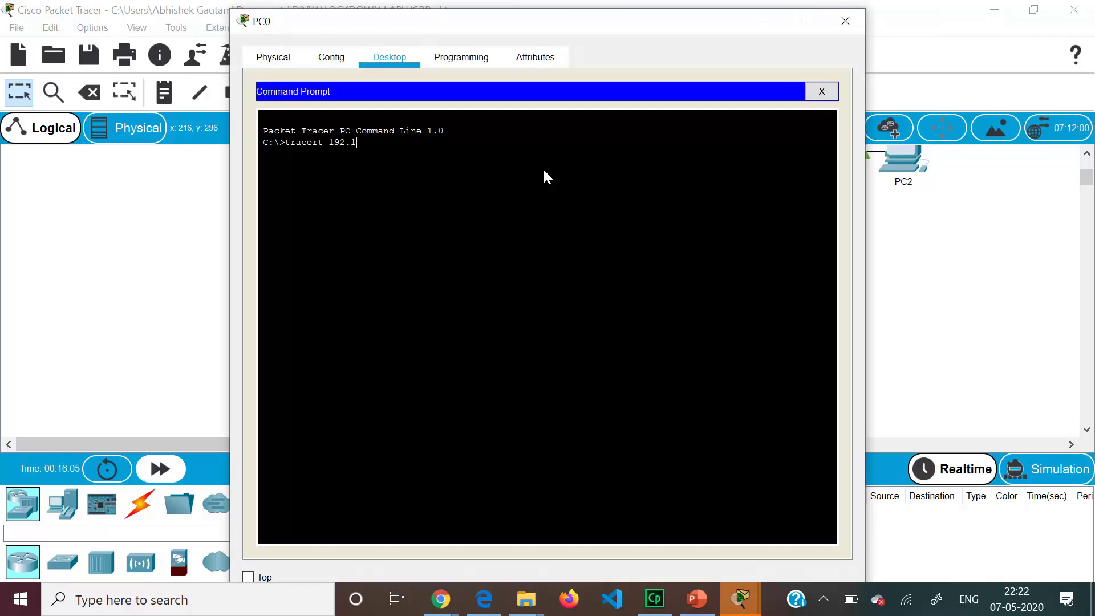
{"action": "type", "text": "68.20"}
Step: Recheck the full IP address of PC2 in its IP configuration and close the window
{"action": "left_click", "coordinate": [1004, 234]}
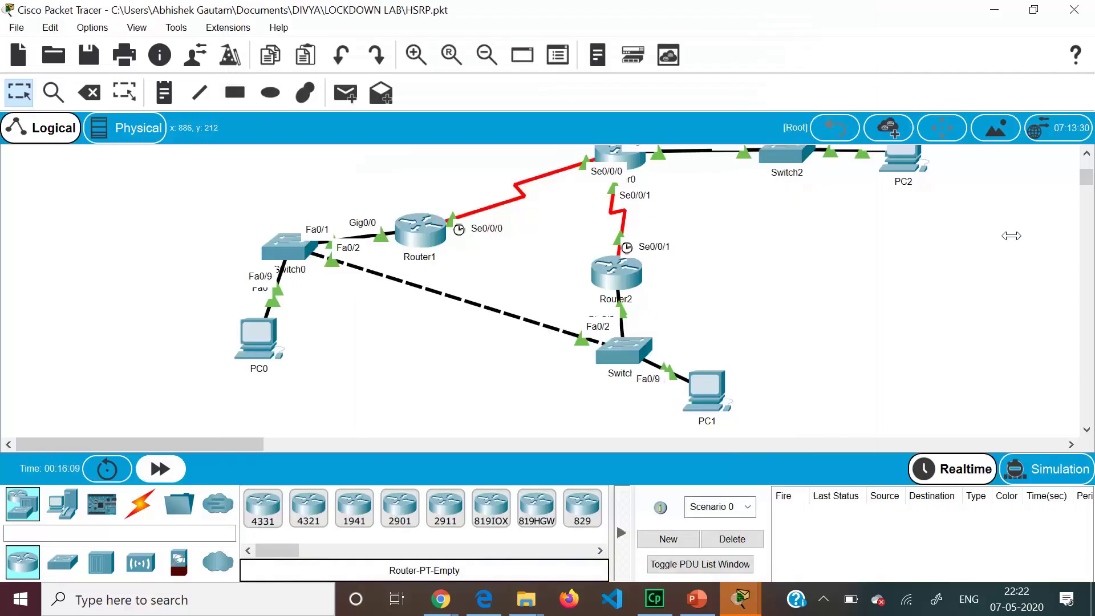
{"action": "left_click", "coordinate": [904, 169]}
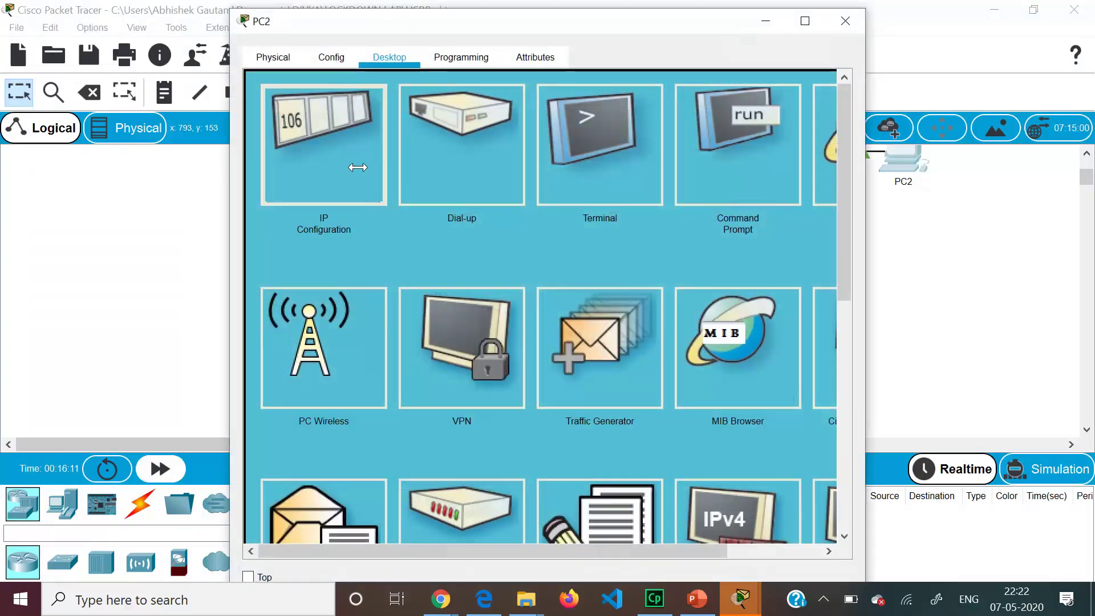
{"action": "left_click", "coordinate": [358, 167]}
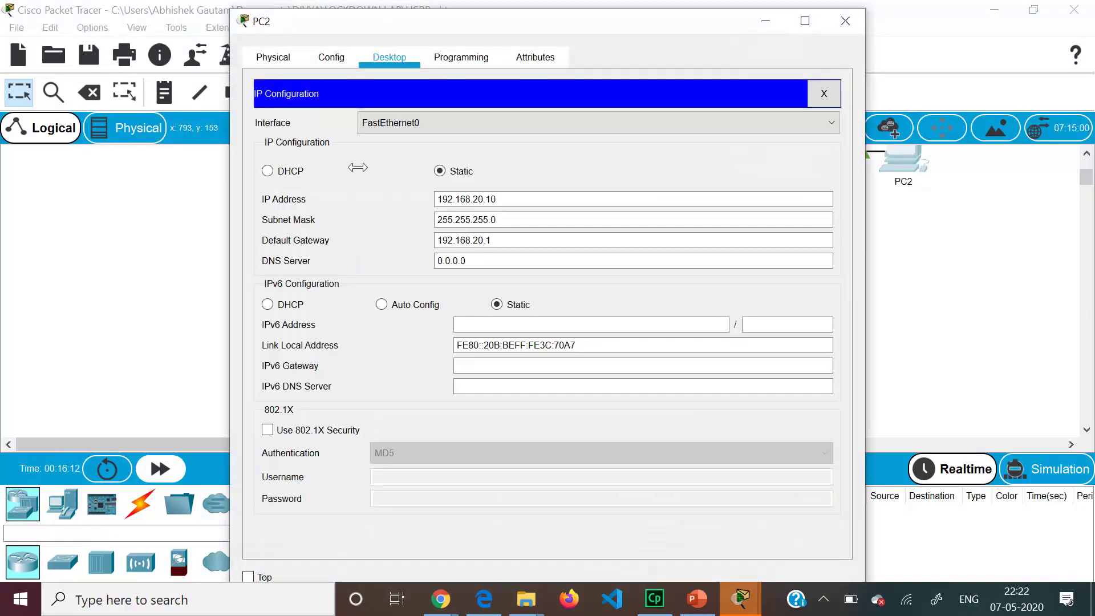
{"action": "left_click", "coordinate": [856, 20]}
Step: Return to PC0's command prompt, complete the command as tracert 192.168.20.10, and run it
{"action": "left_click", "coordinate": [270, 340]}
{"action": "type", "text": "tracert 192.168.20"}
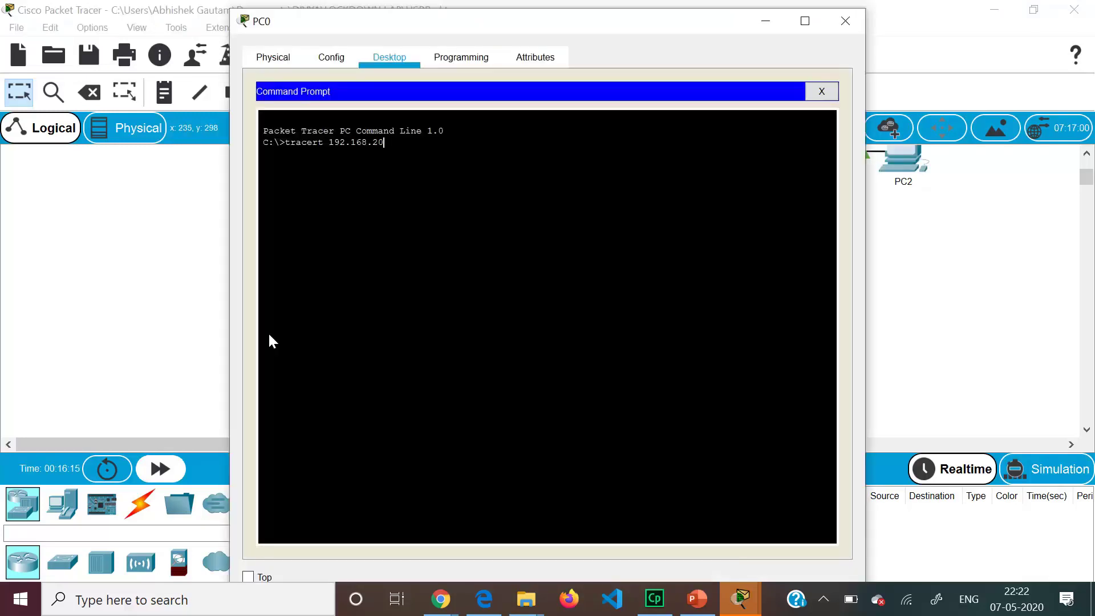
{"action": "type", "text": ".10"}
{"action": "key", "text": "Return"}
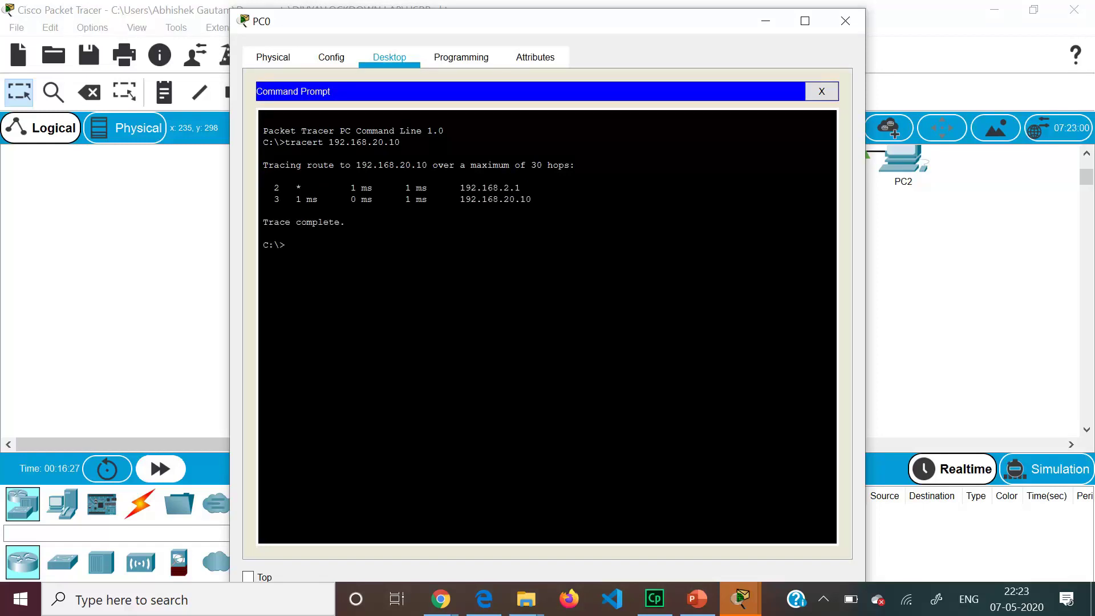
Step: Rerun tracert 192.168.20.10 on PC0, highlight the first hop's address in the new trace, and close the window
{"action": "left_click_drag", "start_coordinate": [263, 199], "coordinate": [515, 199]}
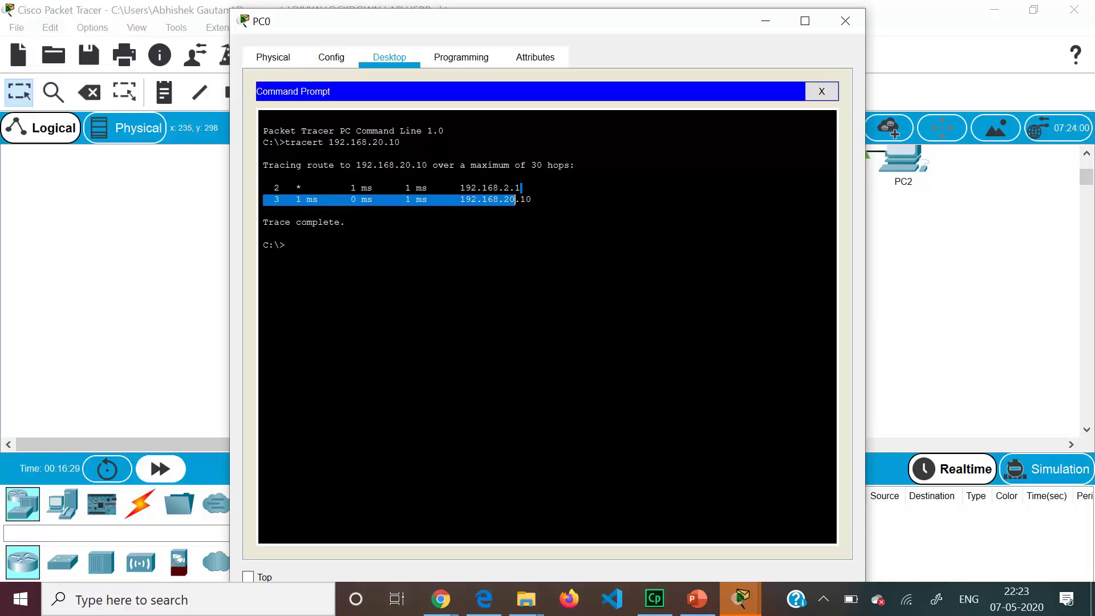
{"action": "left_click", "coordinate": [521, 188]}
{"action": "key", "text": "Return"}
{"action": "key", "text": "Return"}
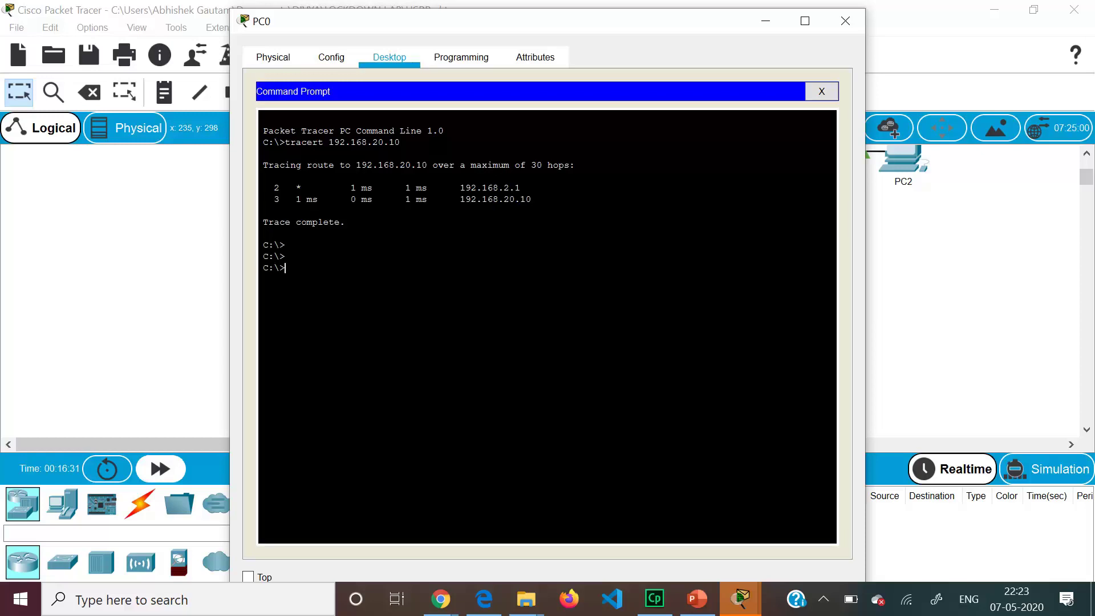
{"action": "key", "text": "Up"}
{"action": "key", "text": "Return"}
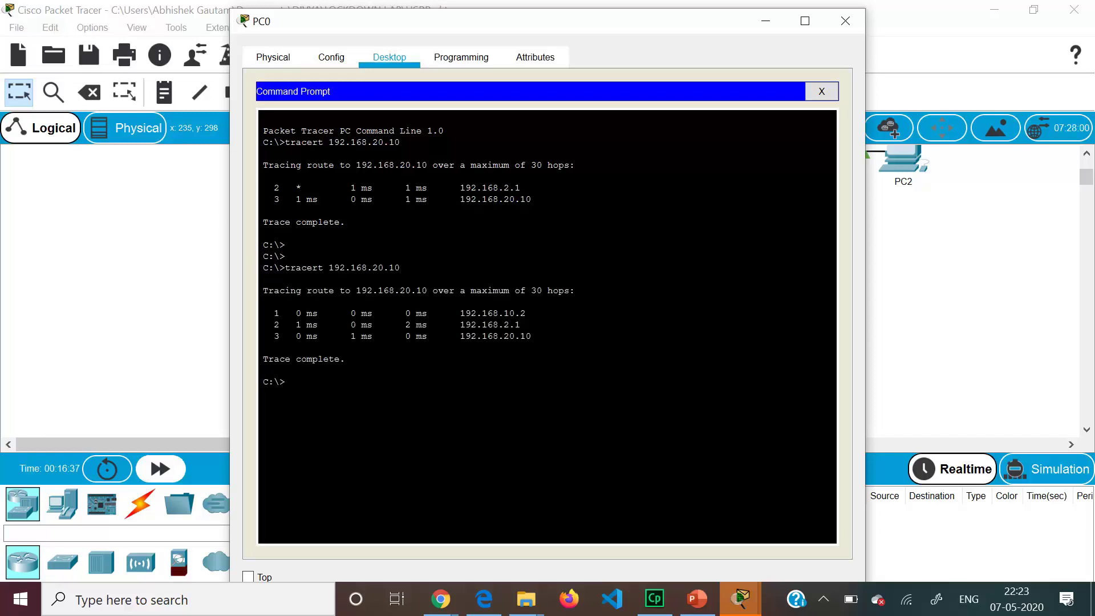
{"action": "mouse_move", "coordinate": [427, 314]}
{"action": "left_mouse_down"}
{"action": "mouse_move", "coordinate": [264, 313]}
{"action": "mouse_move", "coordinate": [526, 314]}
{"action": "left_mouse_up"}
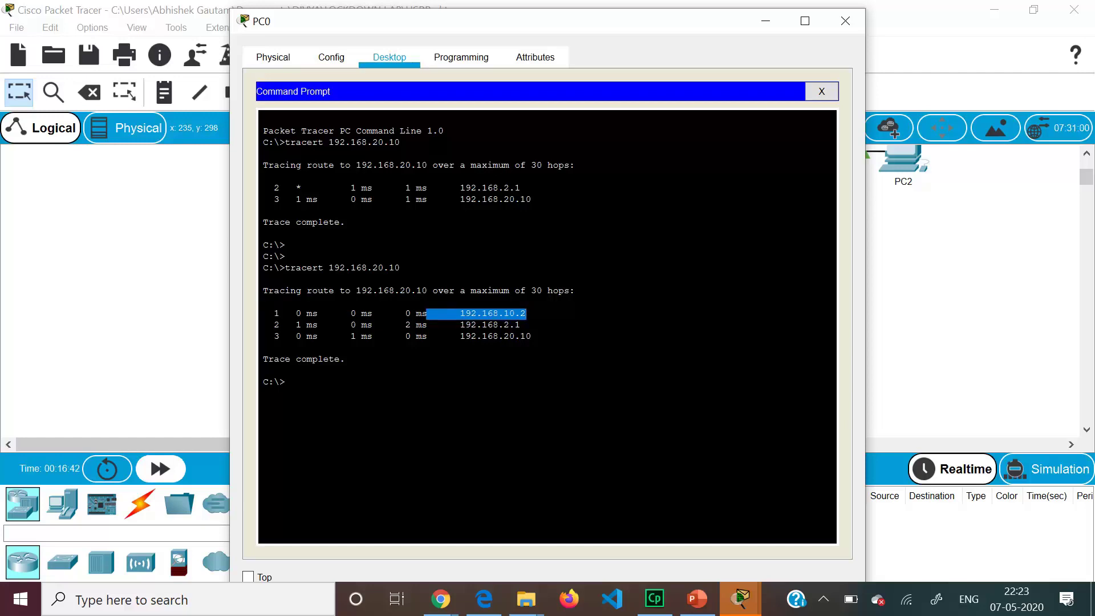
{"action": "left_click", "coordinate": [846, 30]}
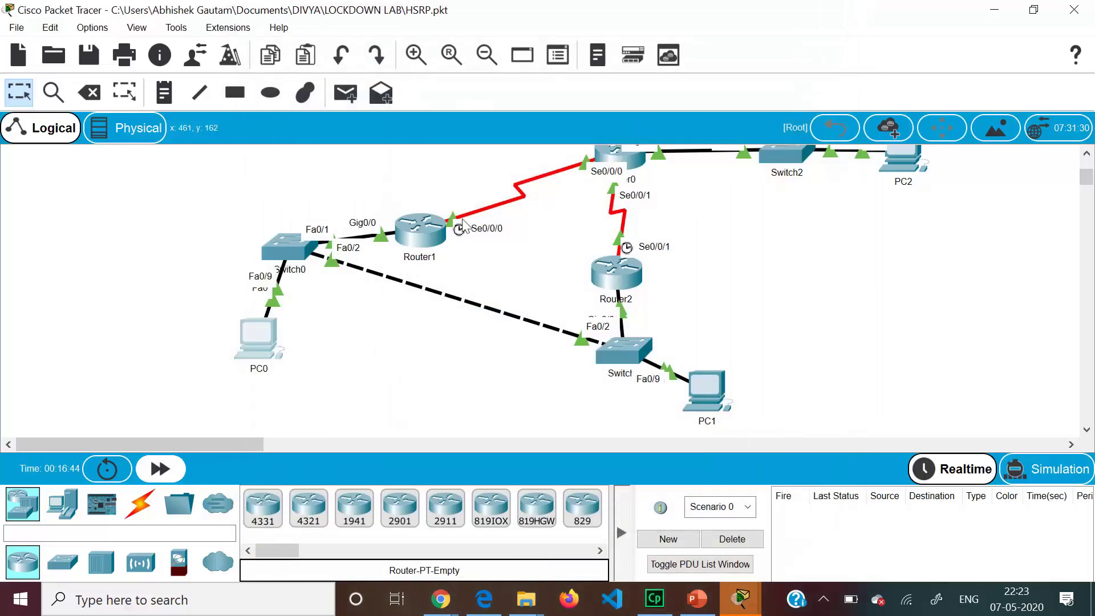
Step: Review the HSRP commands in Router1's command line and close its window
{"action": "left_click", "coordinate": [406, 238]}
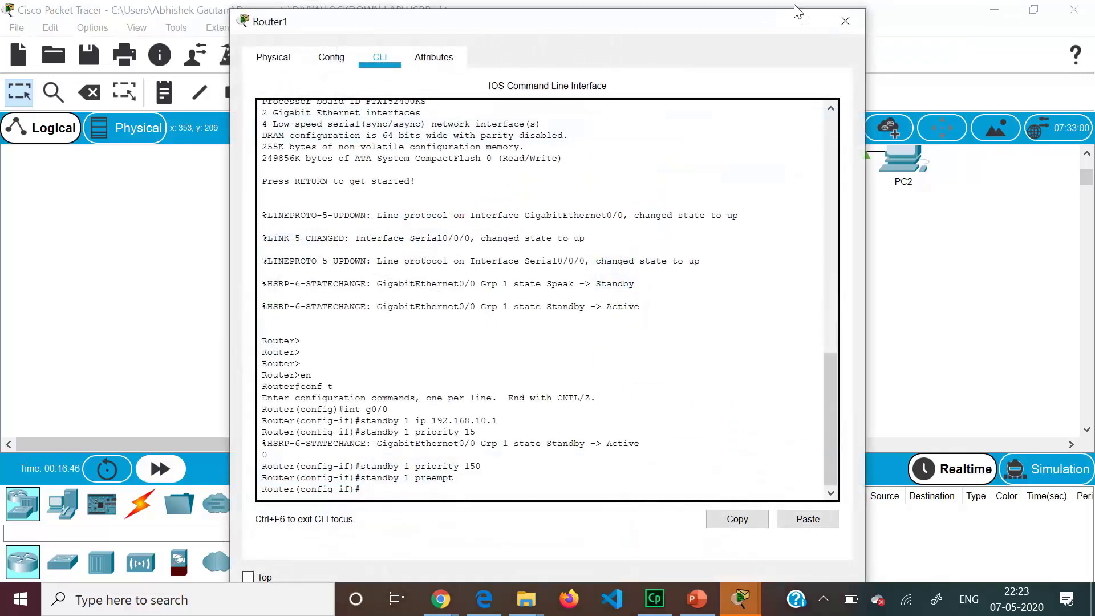
{"action": "left_click", "coordinate": [847, 21]}
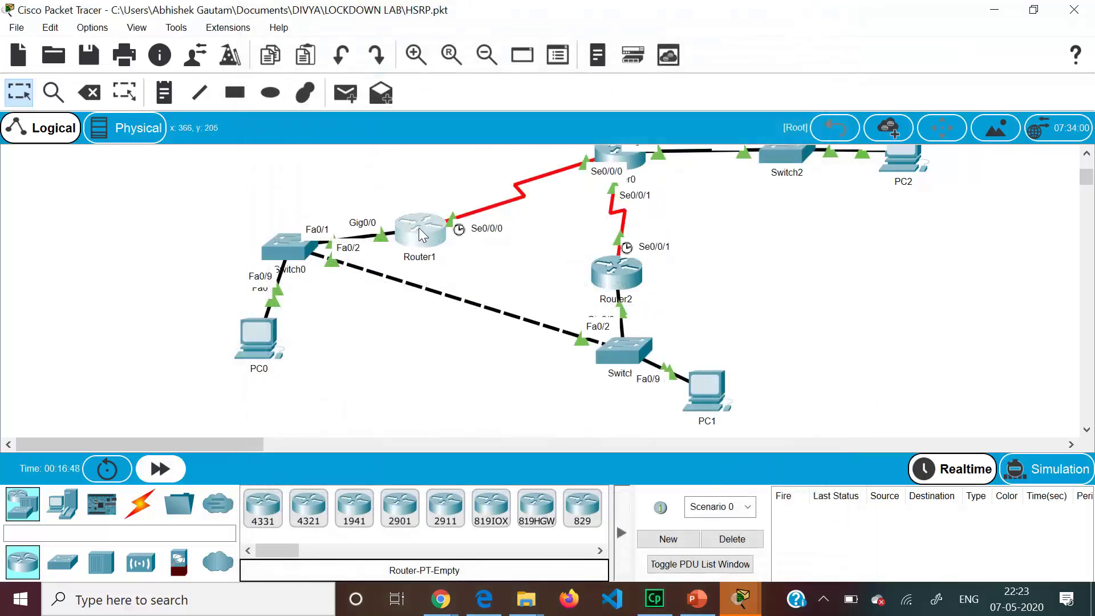
Step: Run tracert 192.168.20.10 from PC1's command prompt and close the window
{"action": "mouse_move", "coordinate": [419, 228]}
{"action": "left_click", "coordinate": [697, 384]}
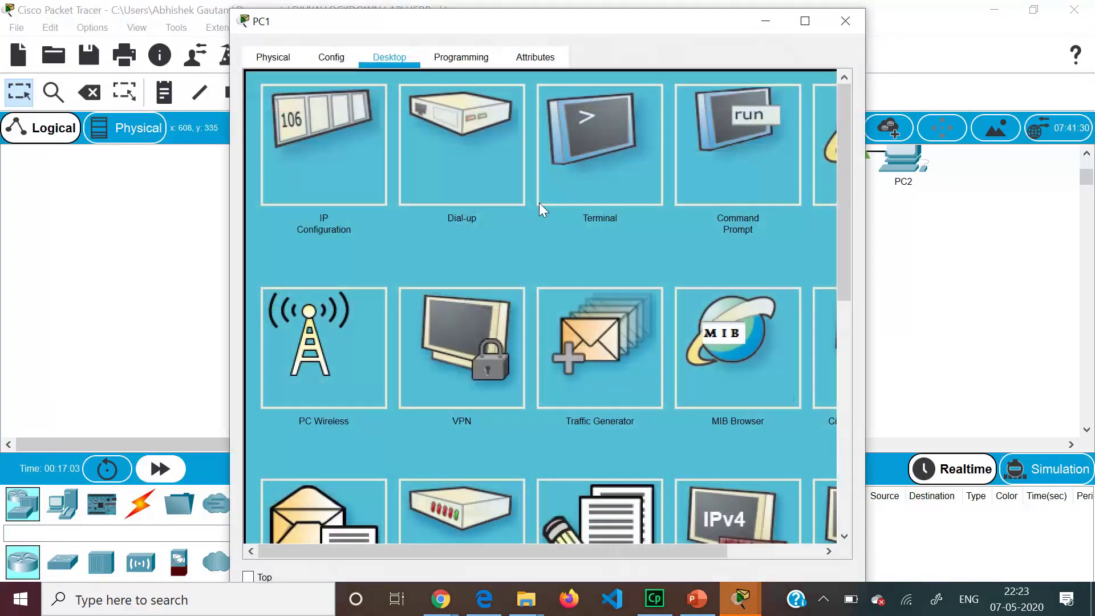
{"action": "left_click", "coordinate": [745, 155]}
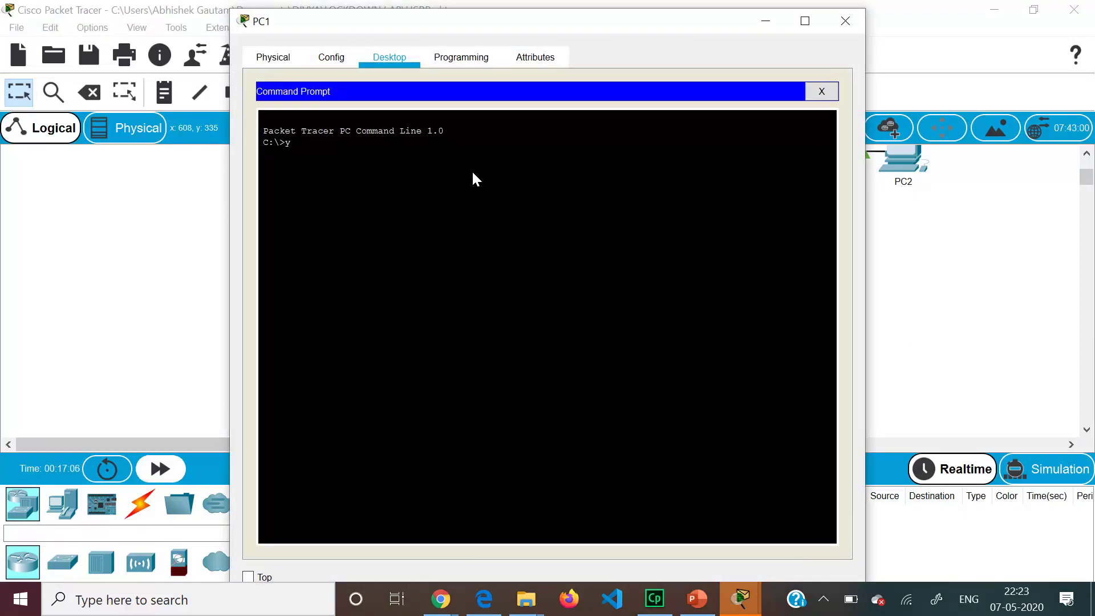
{"action": "type", "text": "tracert 192.168.20.10"}
{"action": "key", "text": "Return"}
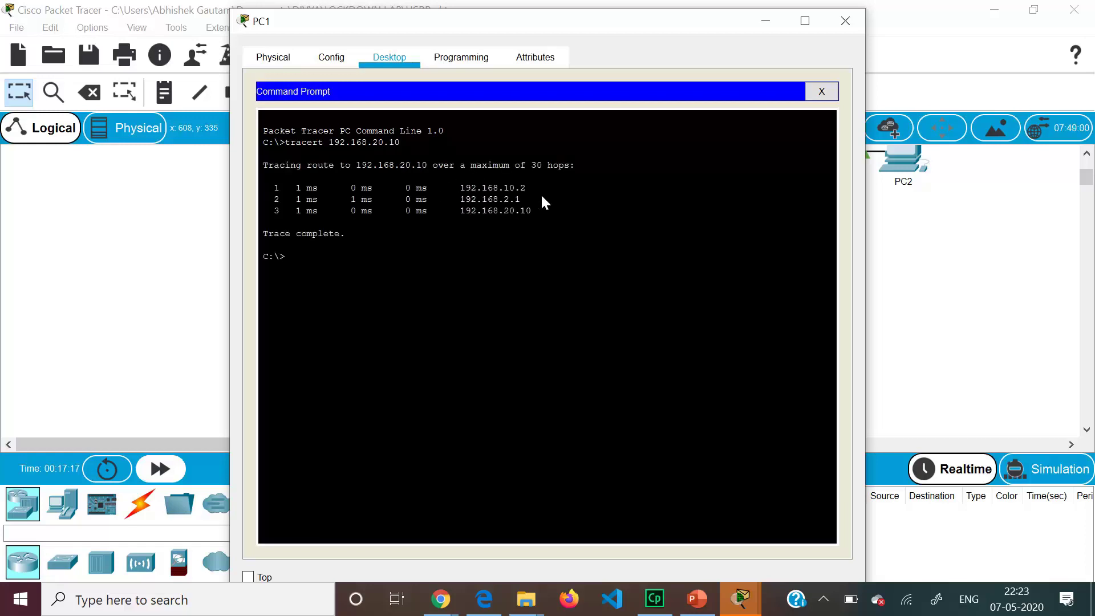
{"action": "left_click", "coordinate": [849, 23]}
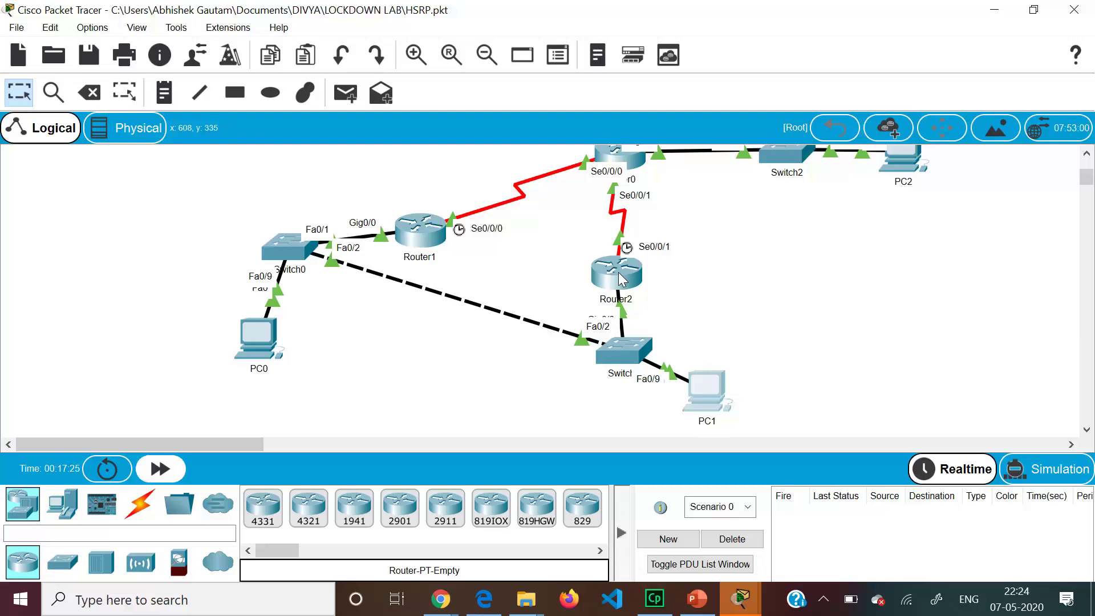
Step: Return Router2's command line from interface configuration to privileged EXEC mode
{"action": "left_click", "coordinate": [618, 272]}
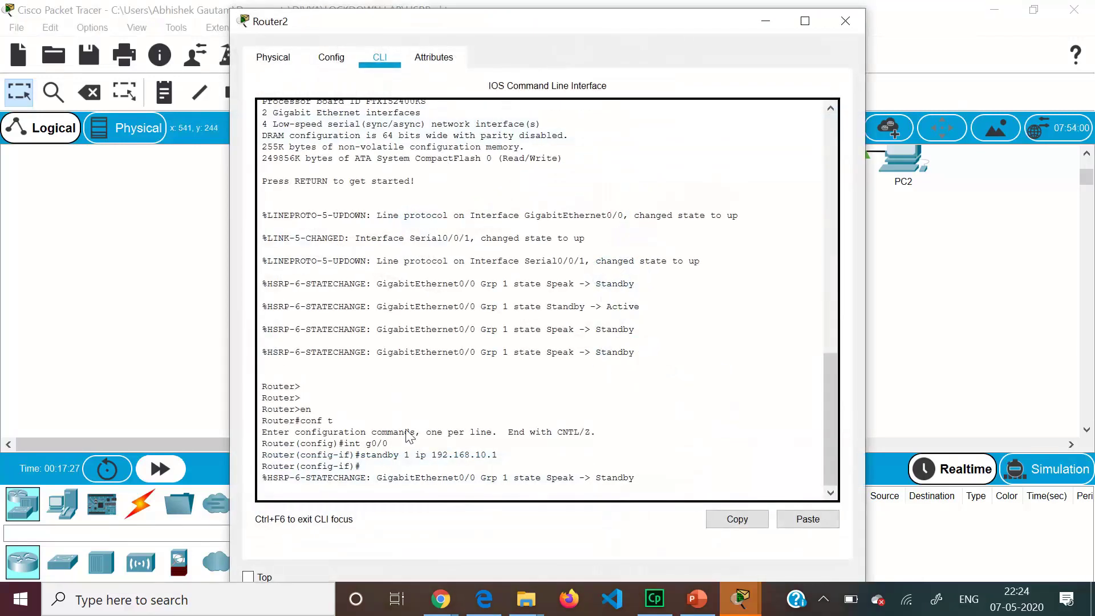
{"action": "key", "text": "Return"}
{"action": "key", "text": "Return"}
{"action": "key", "text": "Return"}
{"action": "key", "text": "Return"}
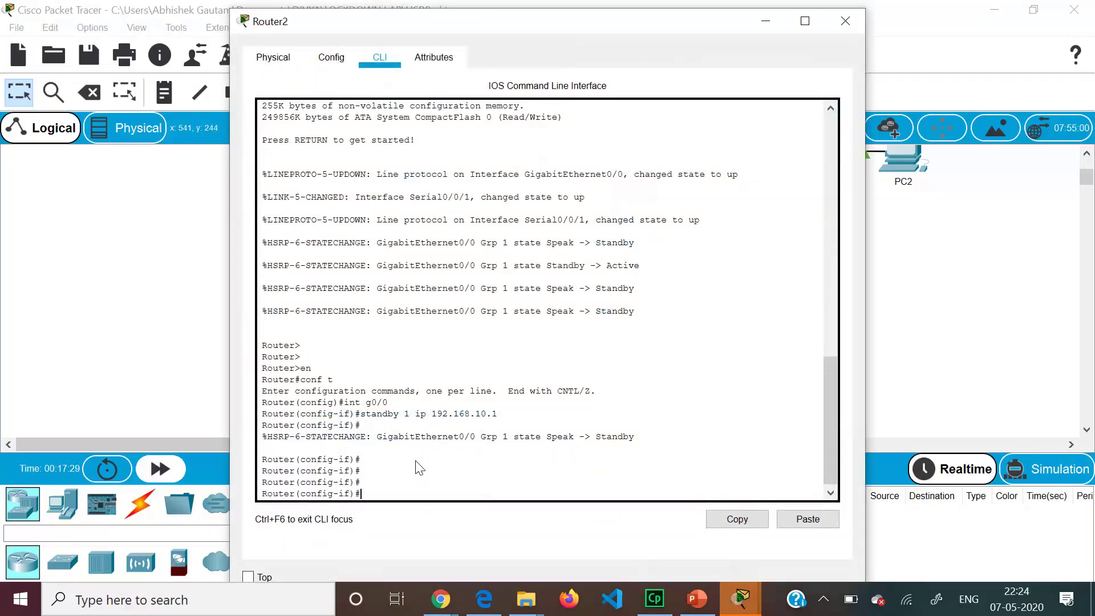
{"action": "key", "text": "ctrl+z"}
{"action": "key", "text": "Return"}
{"action": "key", "text": "Return"}
{"action": "key", "text": "Return"}
{"action": "key", "text": "Return"}
Step: Display Router2's running configuration with sh run, highlight GigabitEthernet0/0's IP address, and close the window
{"action": "type", "text": "sh"}
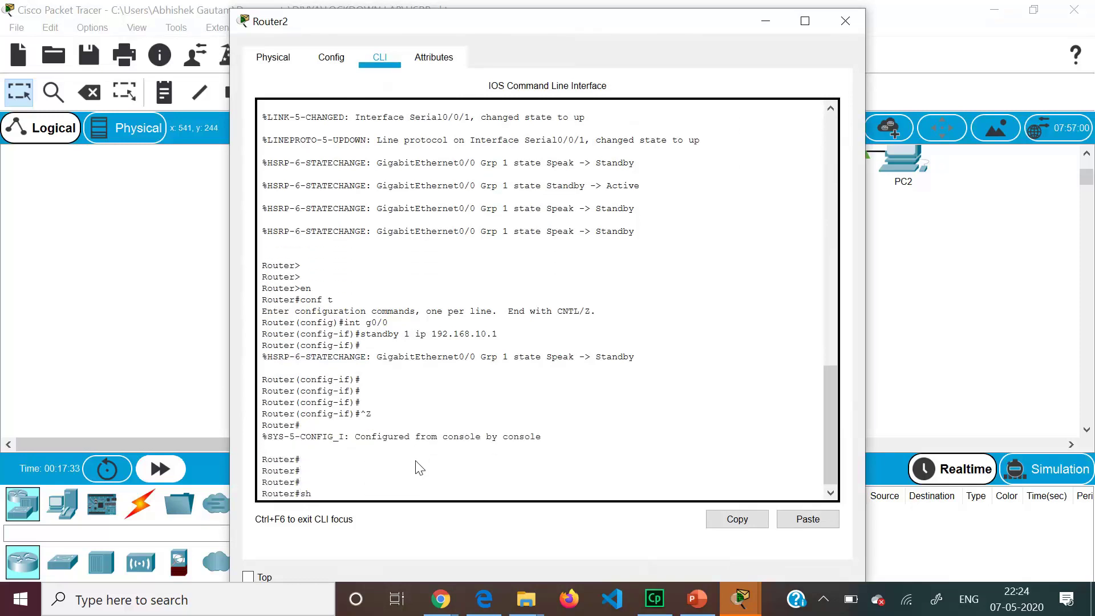
{"action": "type", "text": " run"}
{"action": "key", "text": "Return"}
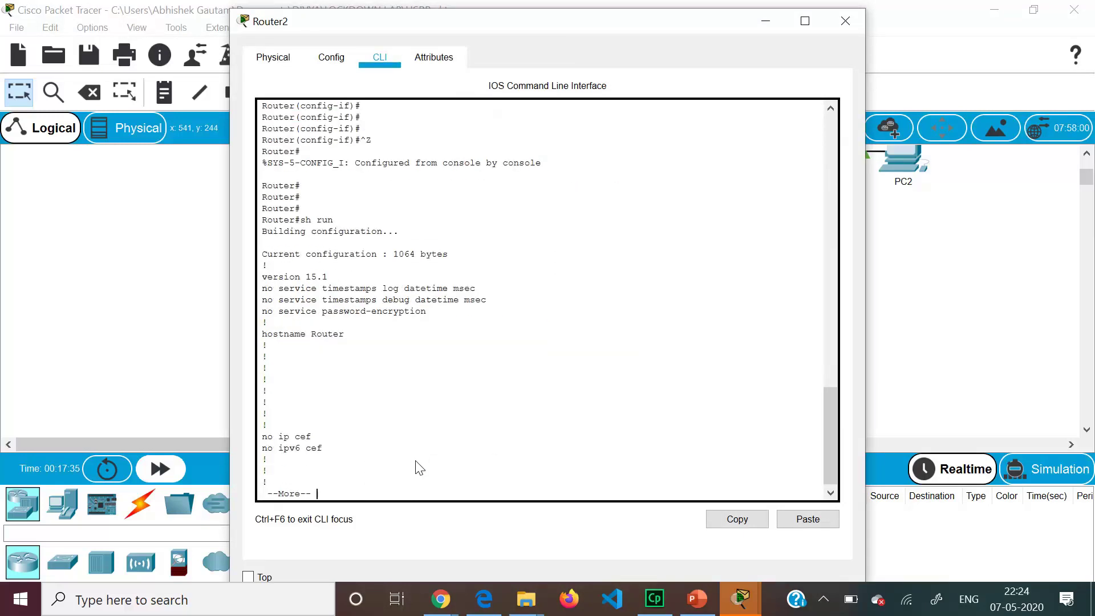
{"action": "key", "text": "space"}
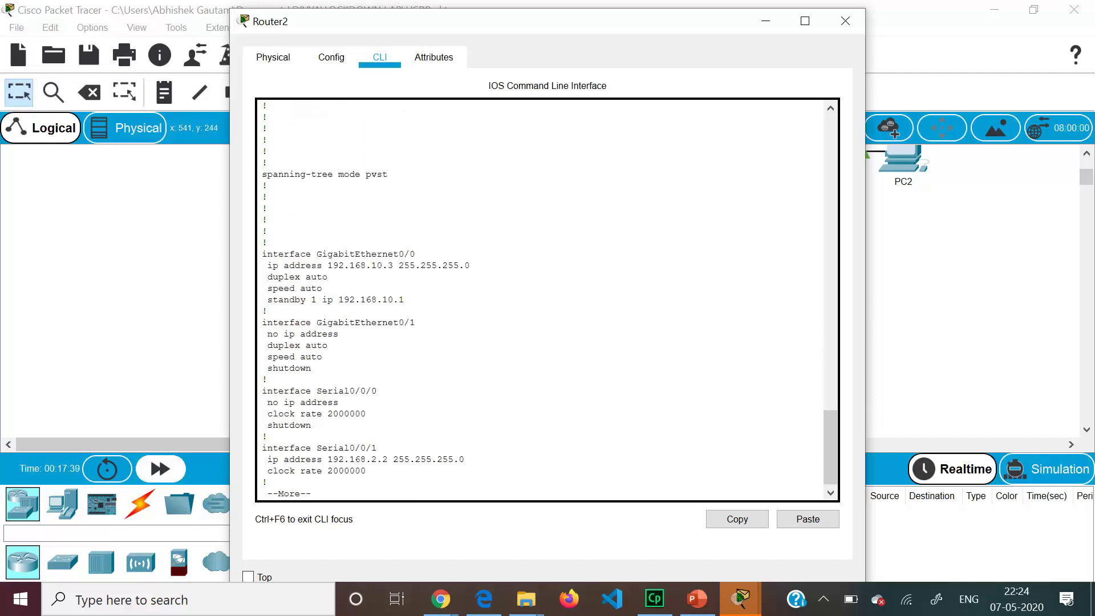
{"action": "left_click_drag", "start_coordinate": [332, 265], "coordinate": [400, 265]}
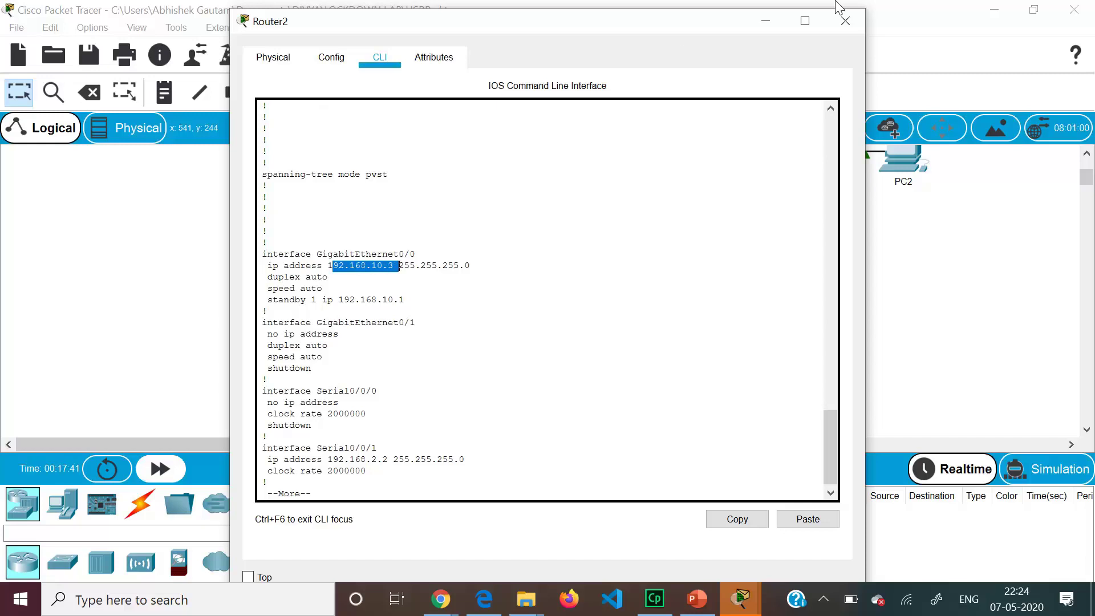
{"action": "left_click", "coordinate": [845, 25]}
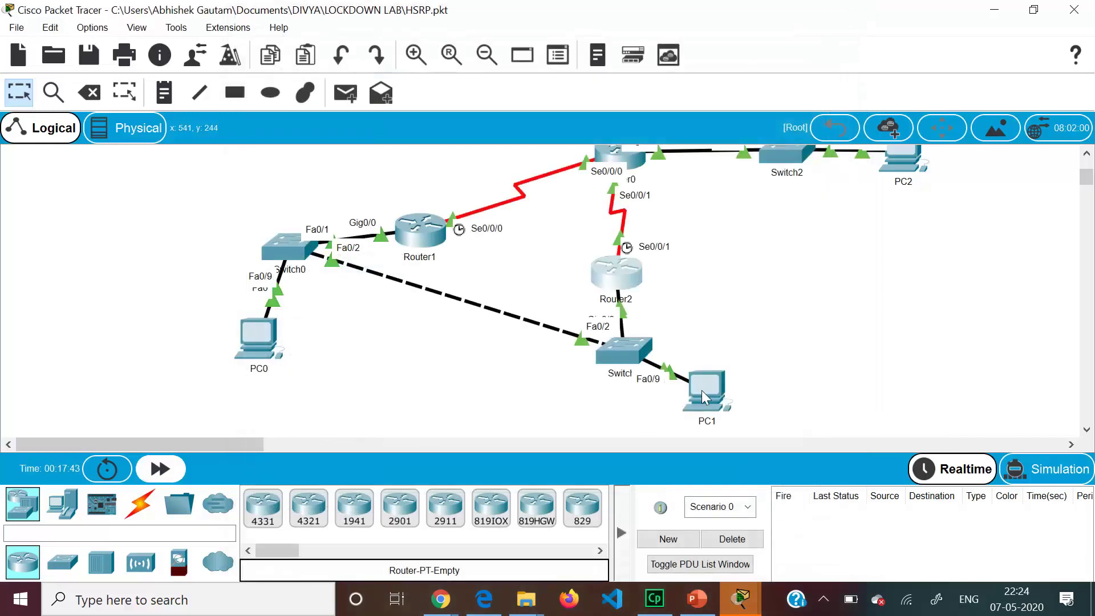
Step: Recheck the trace to 192.168.20.10 in PC1's command prompt and close the window
{"action": "left_click", "coordinate": [701, 391]}
{"action": "left_click", "coordinate": [730, 125]}
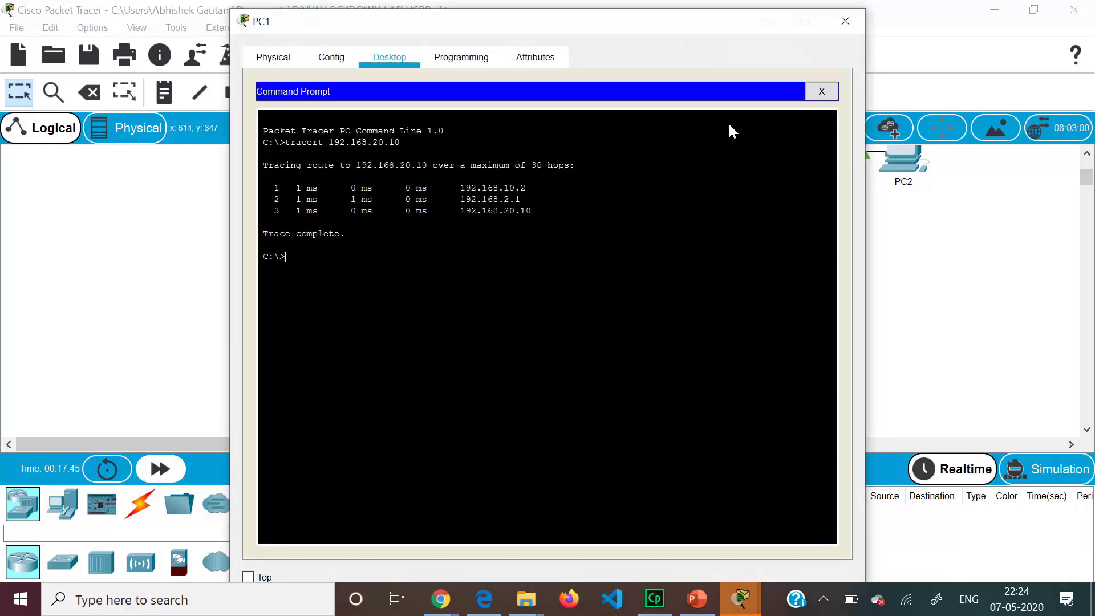
{"action": "left_click", "coordinate": [847, 23]}
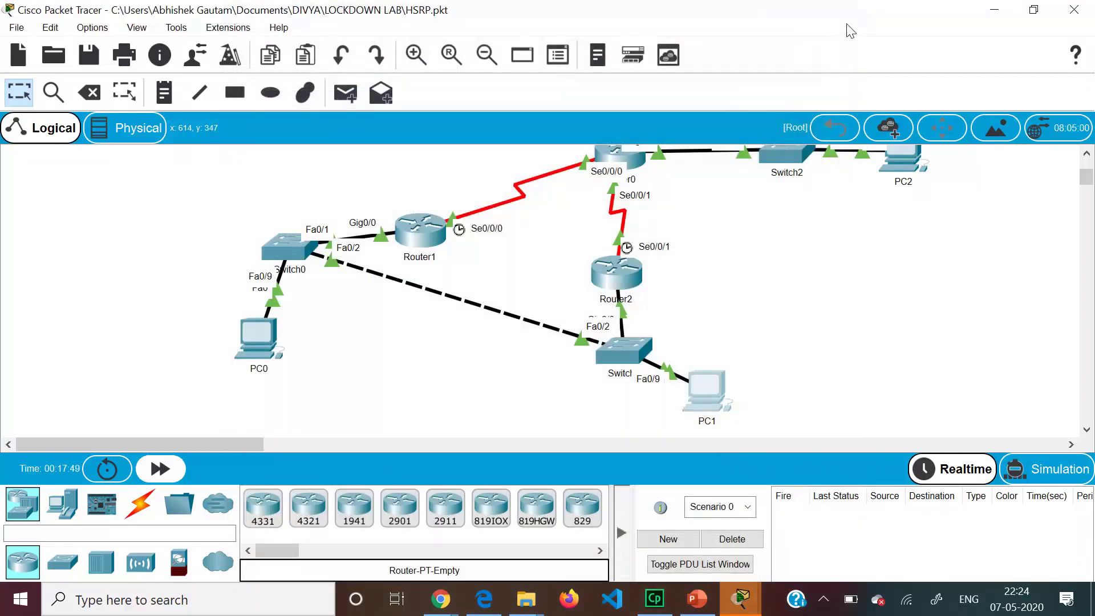
Step: Shut down Router1's GigabitEthernet0/0 interface with the sh command to simulate a gateway failure
{"action": "mouse_move", "coordinate": [419, 233]}
{"action": "left_click", "coordinate": [416, 231]}
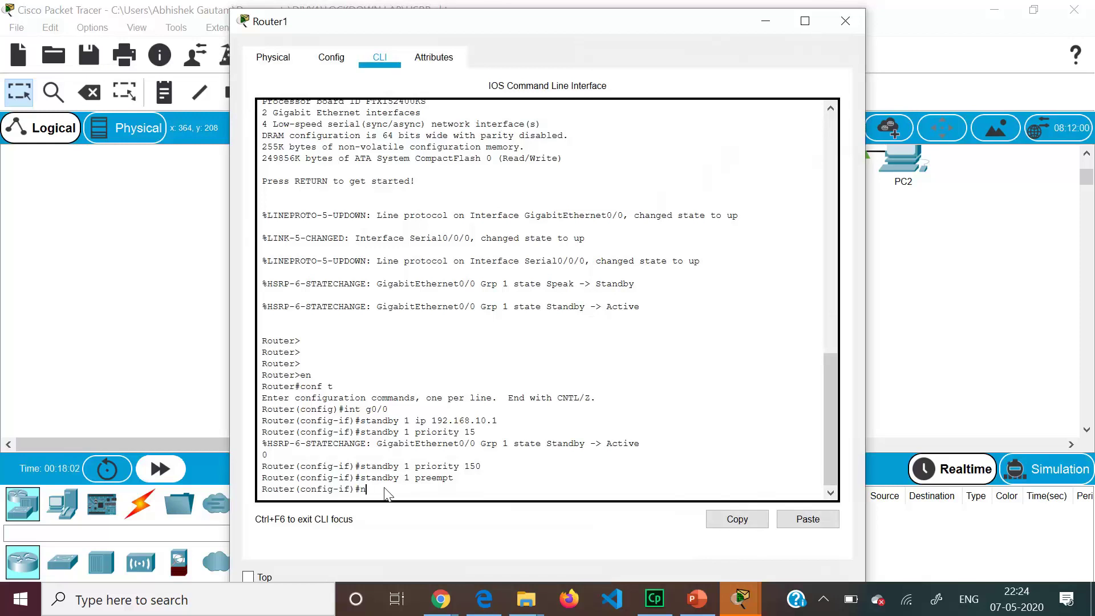
{"action": "type", "text": "sh"}
{"action": "key", "text": "Return"}
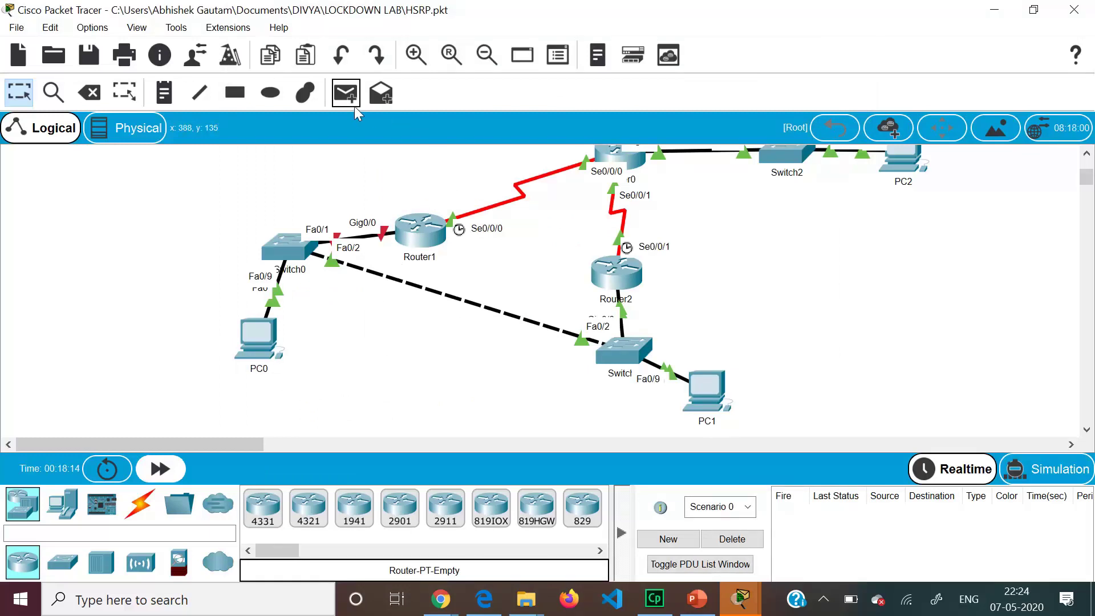
Step: Send simple PDUs from PC0 to PC2 and from PC1 to PC2
{"action": "left_click", "coordinate": [354, 106]}
{"action": "left_click", "coordinate": [262, 331]}
{"action": "left_click", "coordinate": [914, 162]}
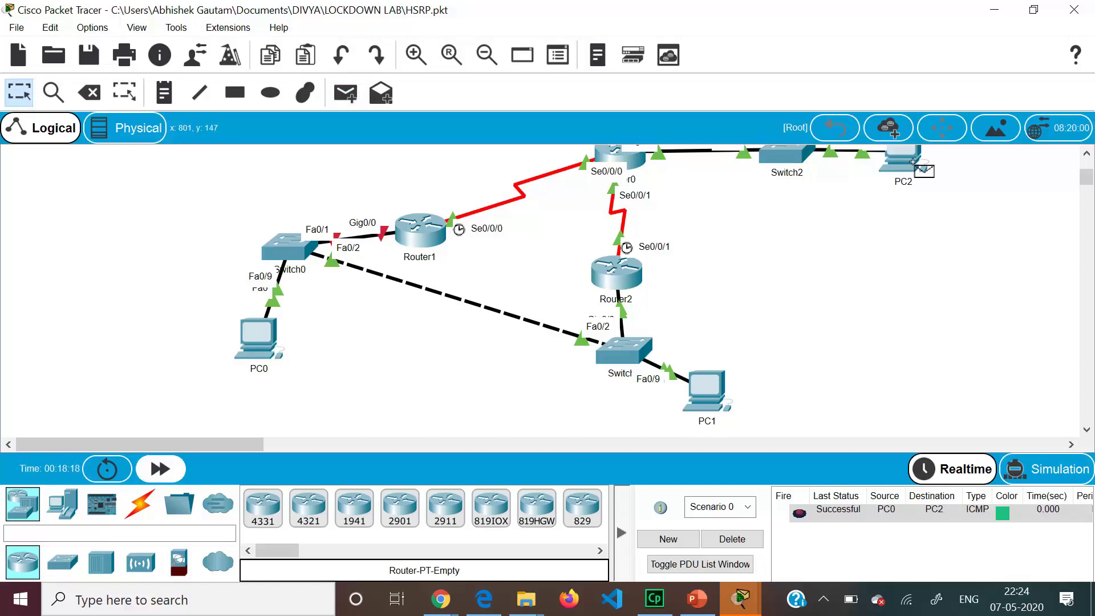
{"action": "left_click", "coordinate": [350, 103]}
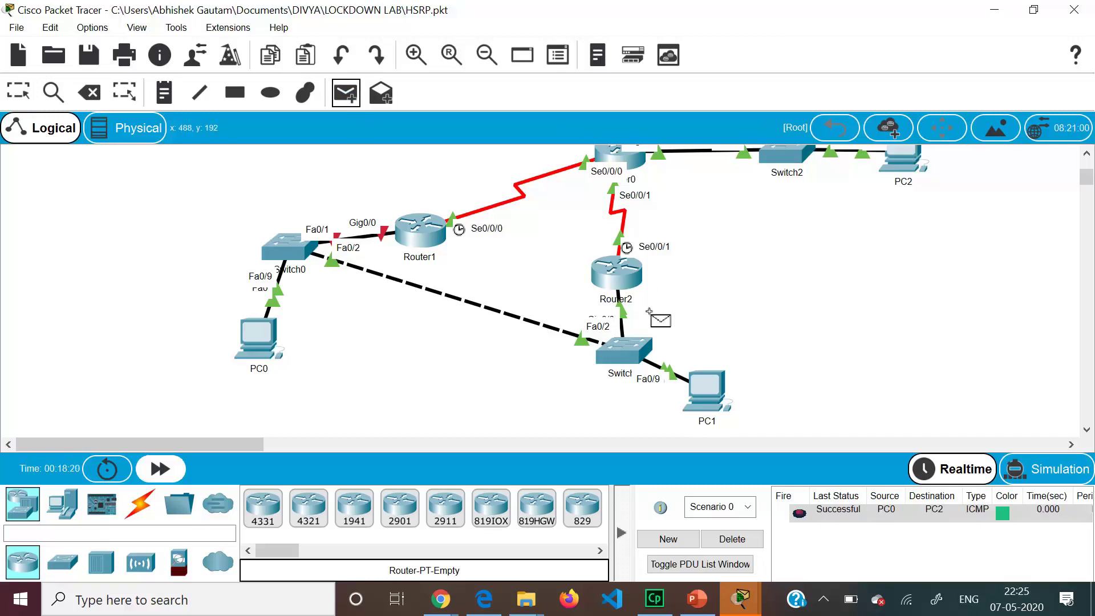
{"action": "left_click", "coordinate": [707, 389]}
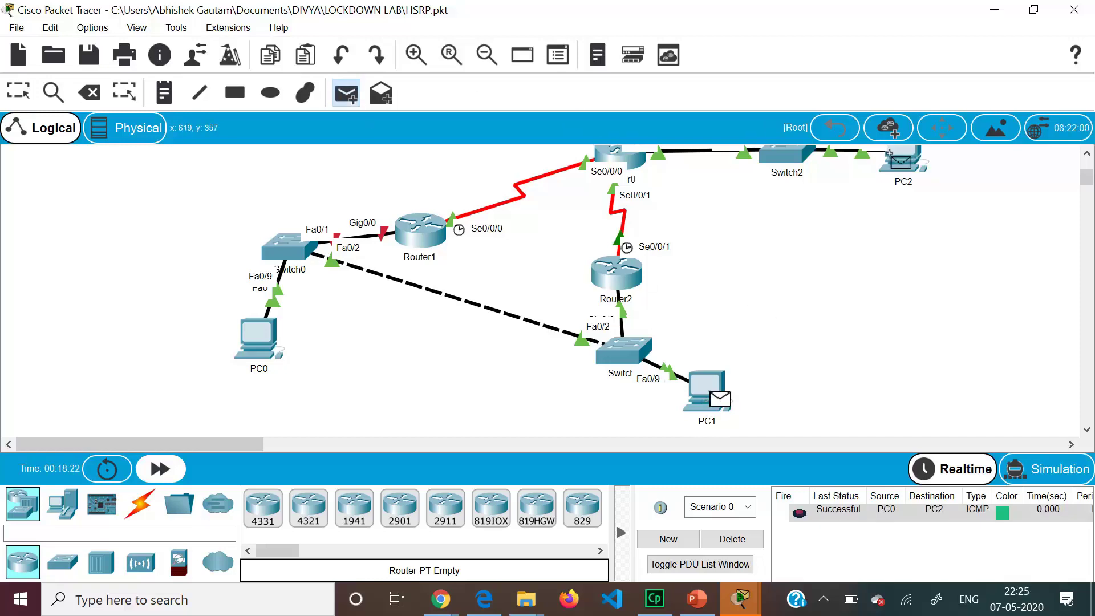
{"action": "left_click", "coordinate": [900, 162]}
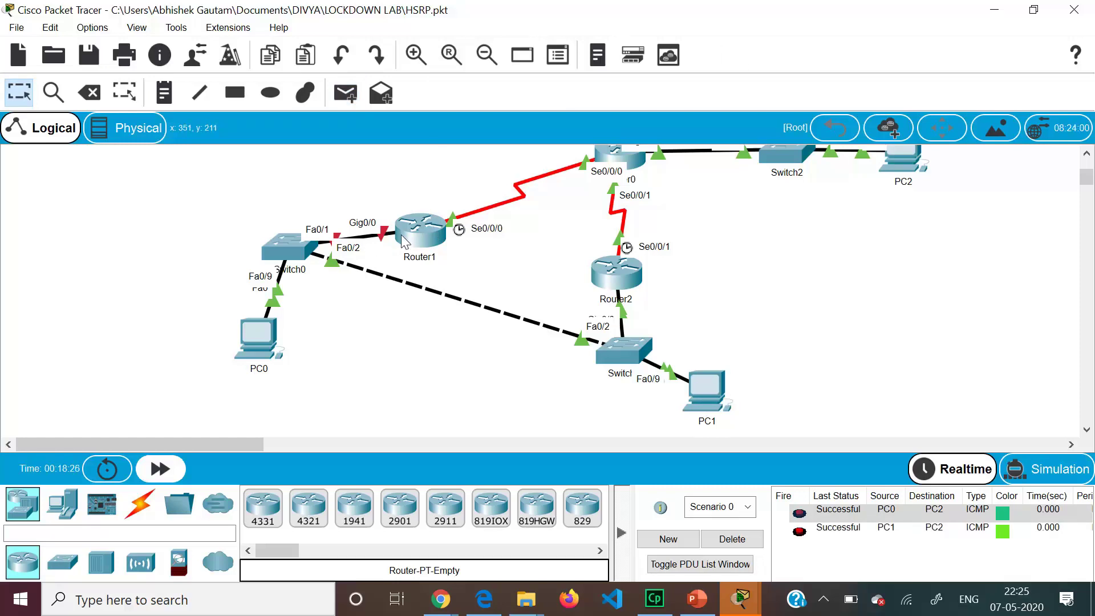
Step: Rerun tracert 192.168.20.10 from PC0's command prompt to check the failover path, and leave the window
{"action": "left_click", "coordinate": [255, 334]}
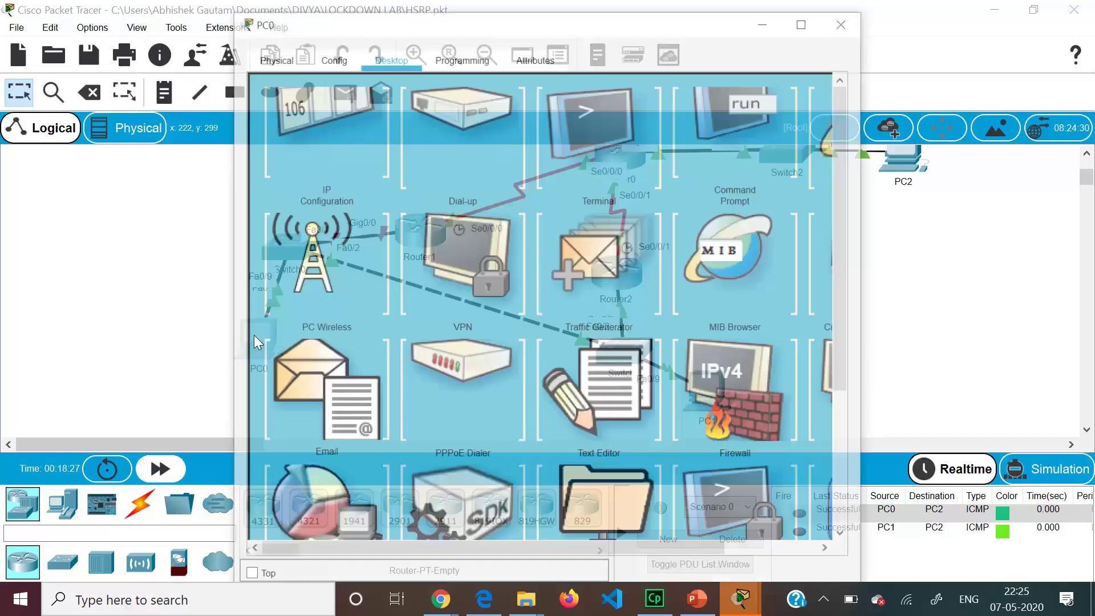
{"action": "left_click", "coordinate": [700, 148]}
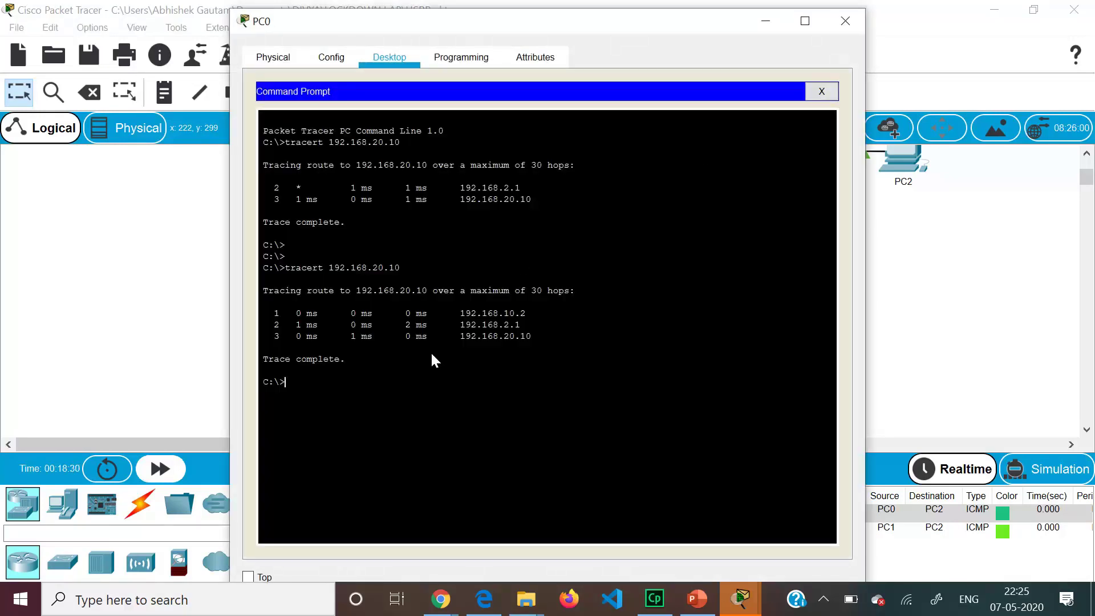
{"action": "key", "text": "Up"}
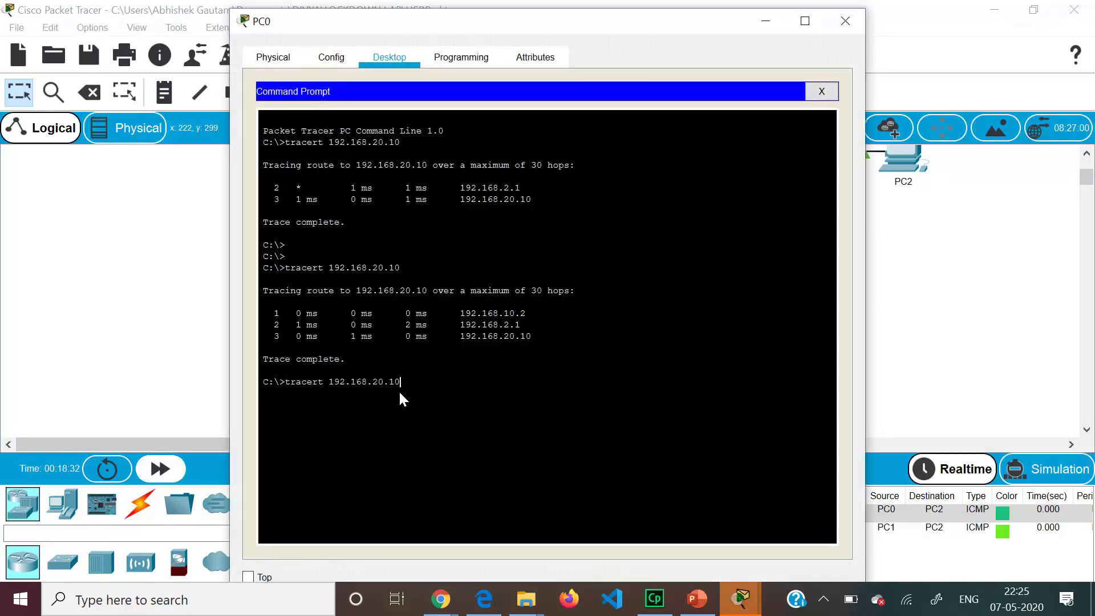
{"action": "key", "text": "Return"}
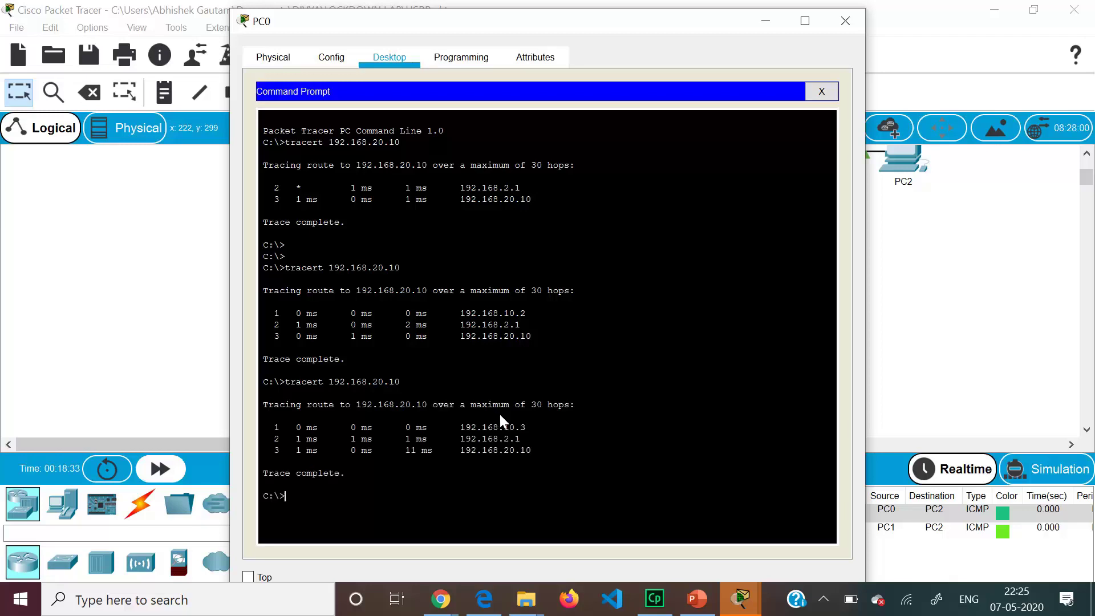
{"action": "left_click", "coordinate": [115, 323]}
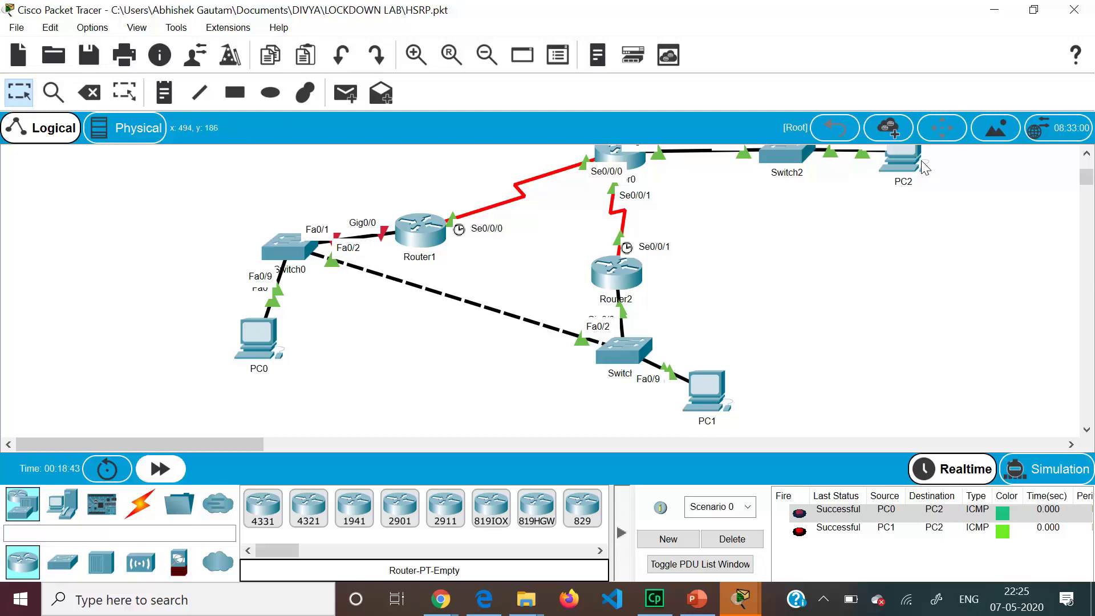
Step: Rerun tracert 192.168.20.10 from PC1's command prompt to check the failover path, and close the window
{"action": "left_click", "coordinate": [711, 393]}
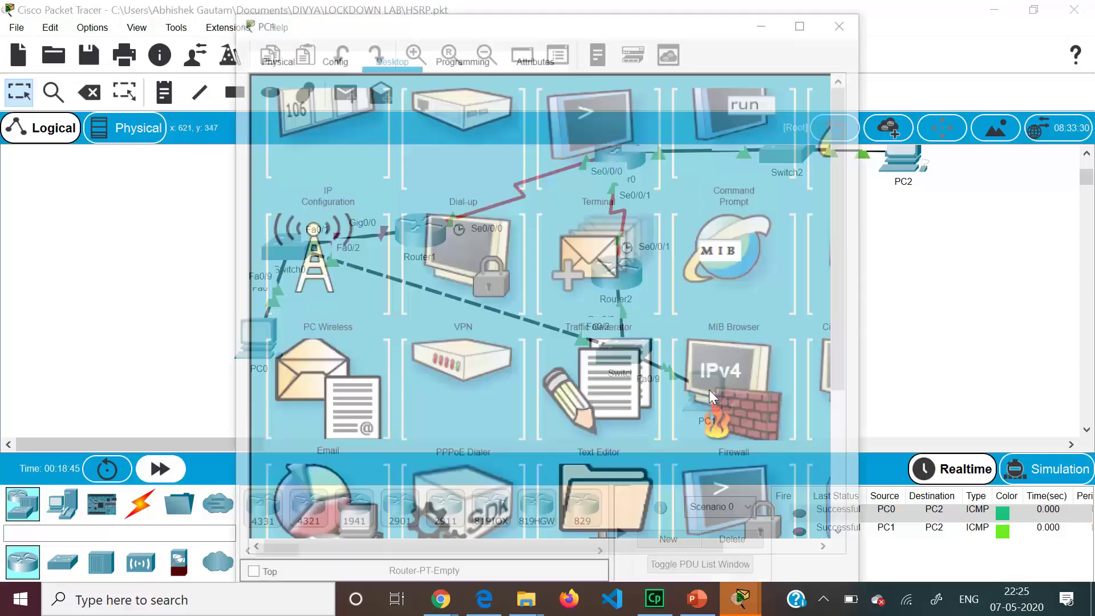
{"action": "left_click", "coordinate": [749, 147]}
{"action": "key", "text": "Up"}
{"action": "key", "text": "Return"}
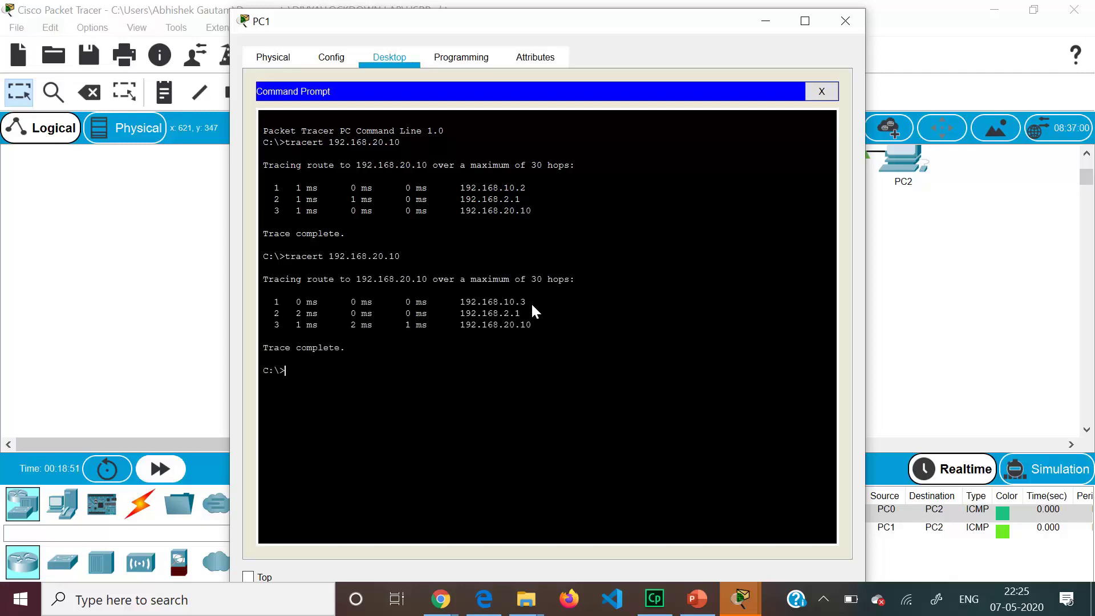
{"action": "left_click", "coordinate": [846, 20]}
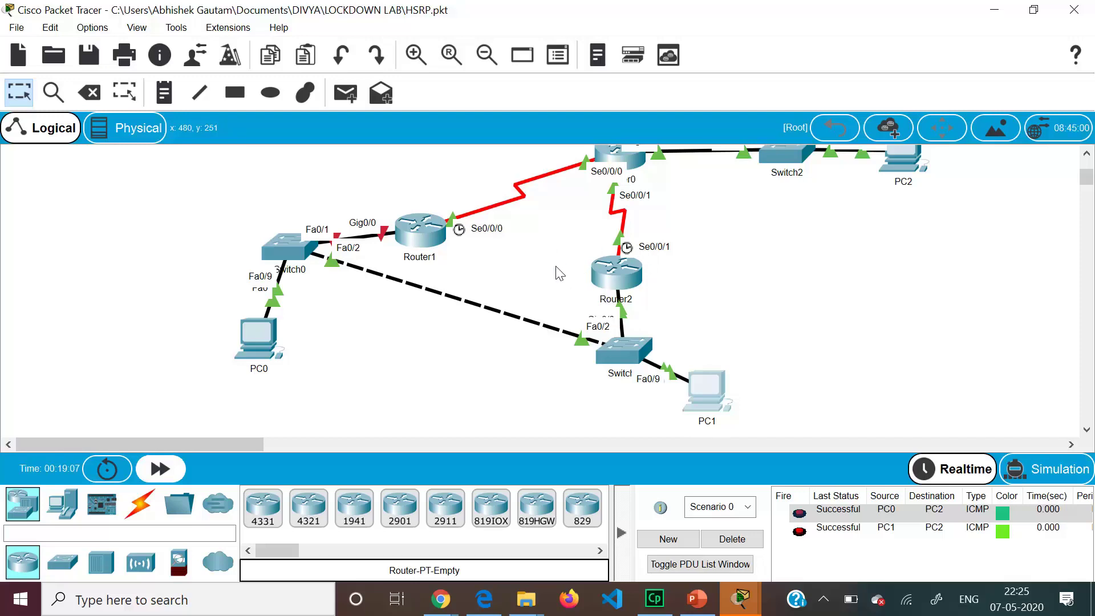
Step: Bring Router1's GigabitEthernet0/0 interface back up with no sh and close the window
{"action": "left_click", "coordinate": [426, 225]}
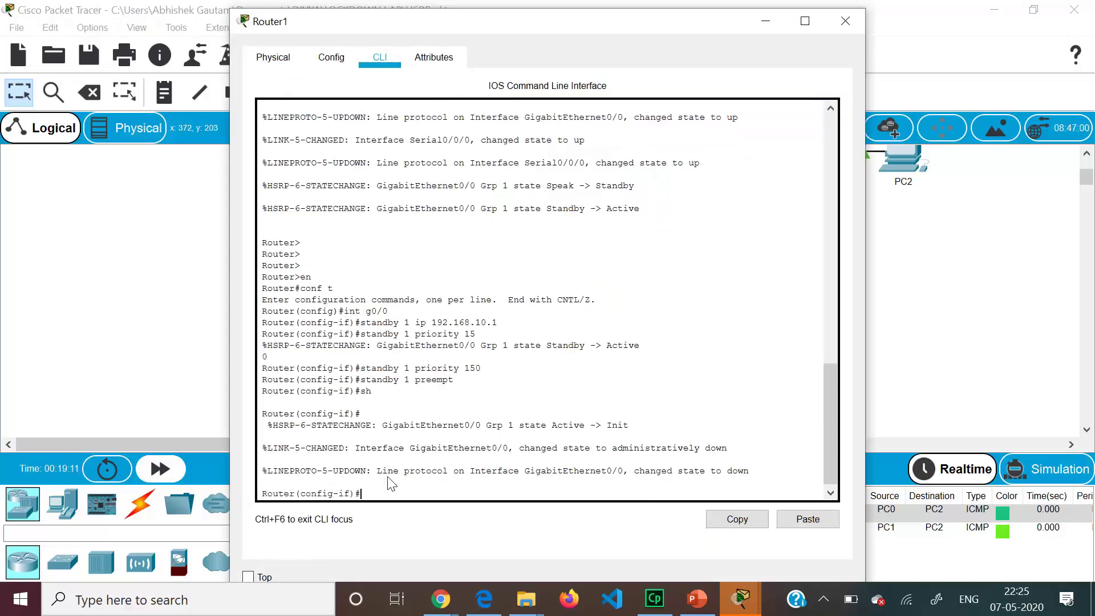
{"action": "key", "text": "Return"}
{"action": "key", "text": "Return"}
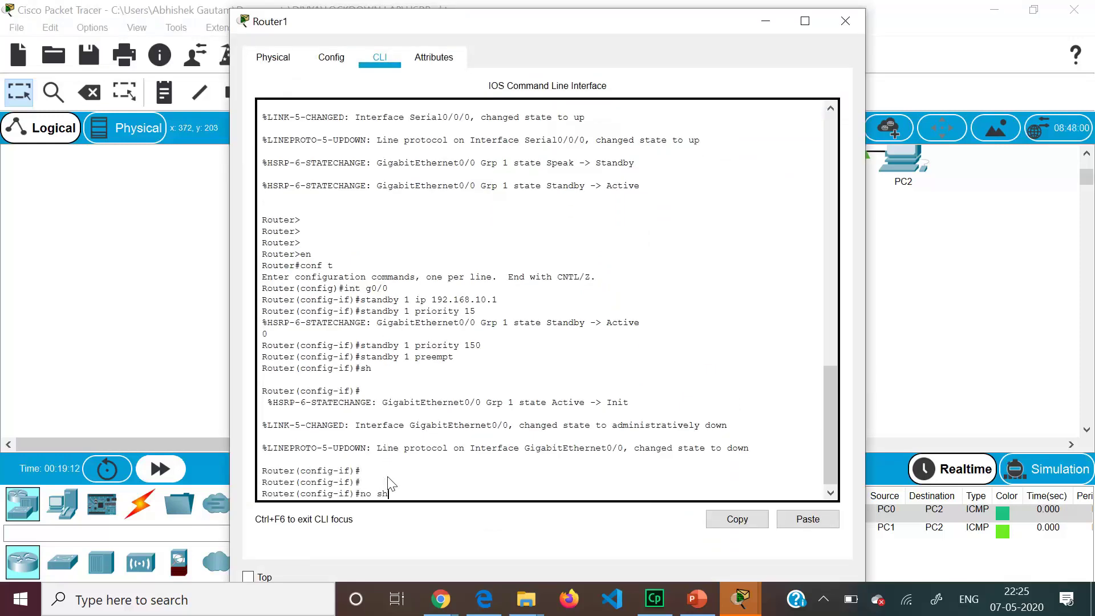
{"action": "type", "text": "no sh"}
{"action": "key", "text": "Return"}
{"action": "key", "text": "Return"}
{"action": "key", "text": "Return"}
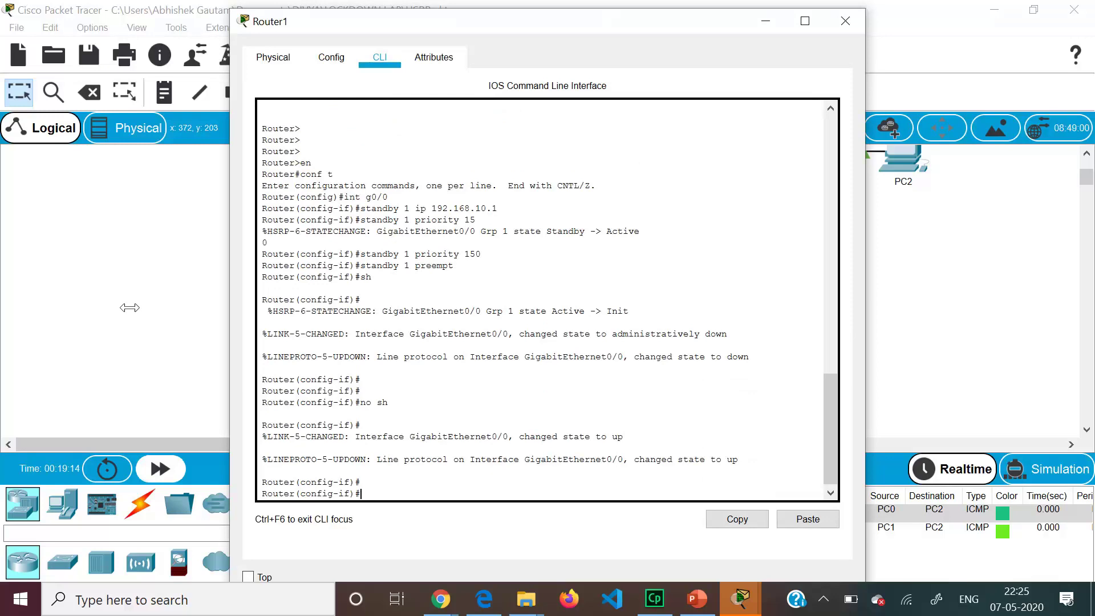
{"action": "key", "text": "alt+F4"}
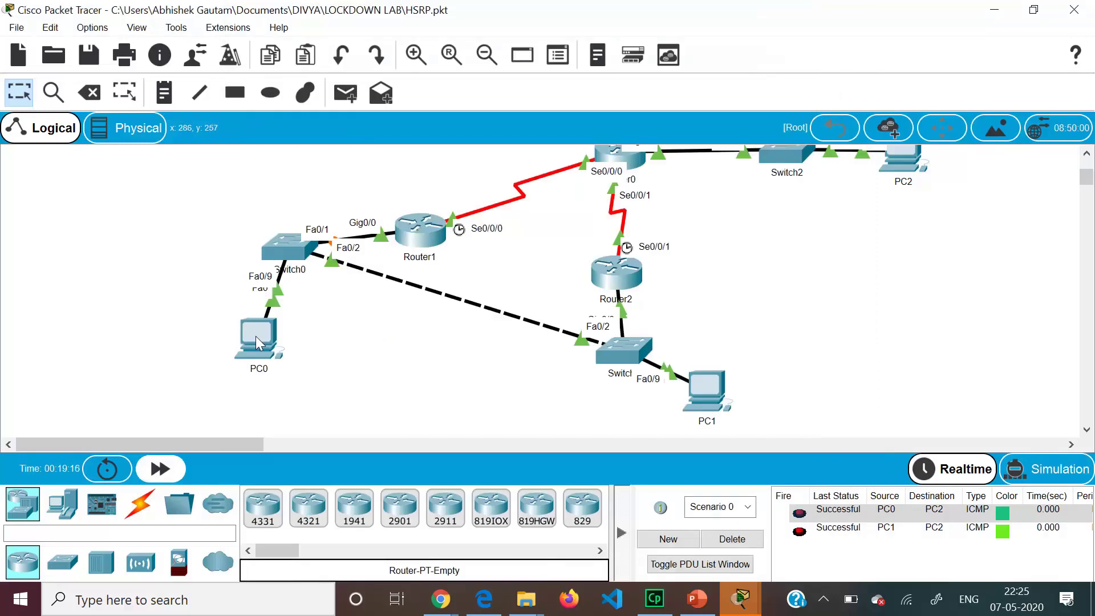
Step: Fast-forward the simulation time and delete the PDUs of Scenario 0
{"action": "left_click", "coordinate": [163, 469]}
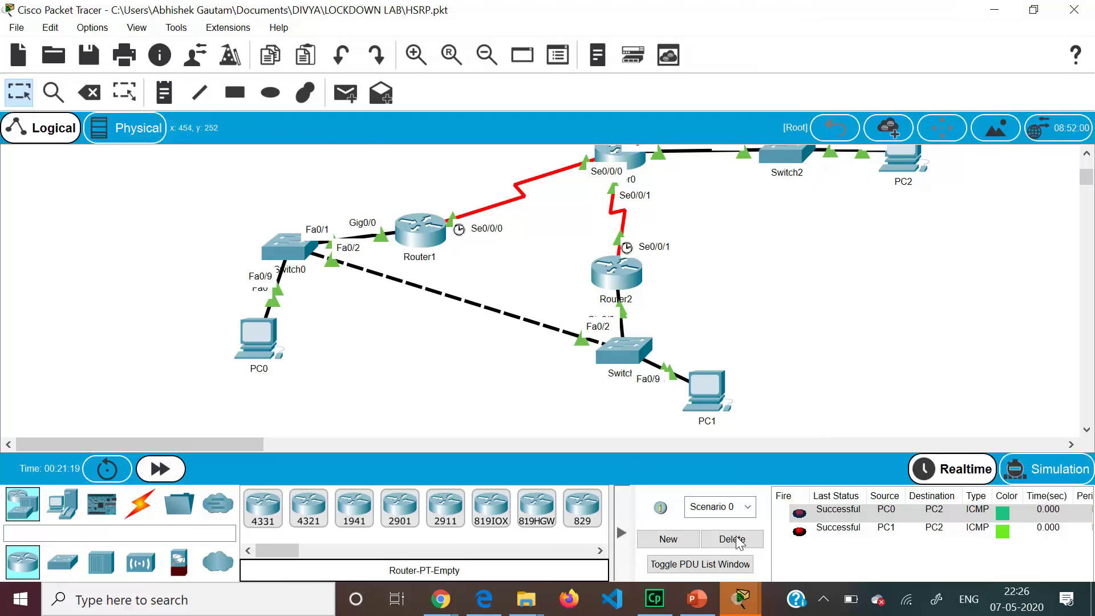
{"action": "left_click", "coordinate": [735, 539]}
Step: Send a simple PDU from PC0 to PC2, and repeat it once to test connectivity after the interface recovery
{"action": "left_click", "coordinate": [359, 100]}
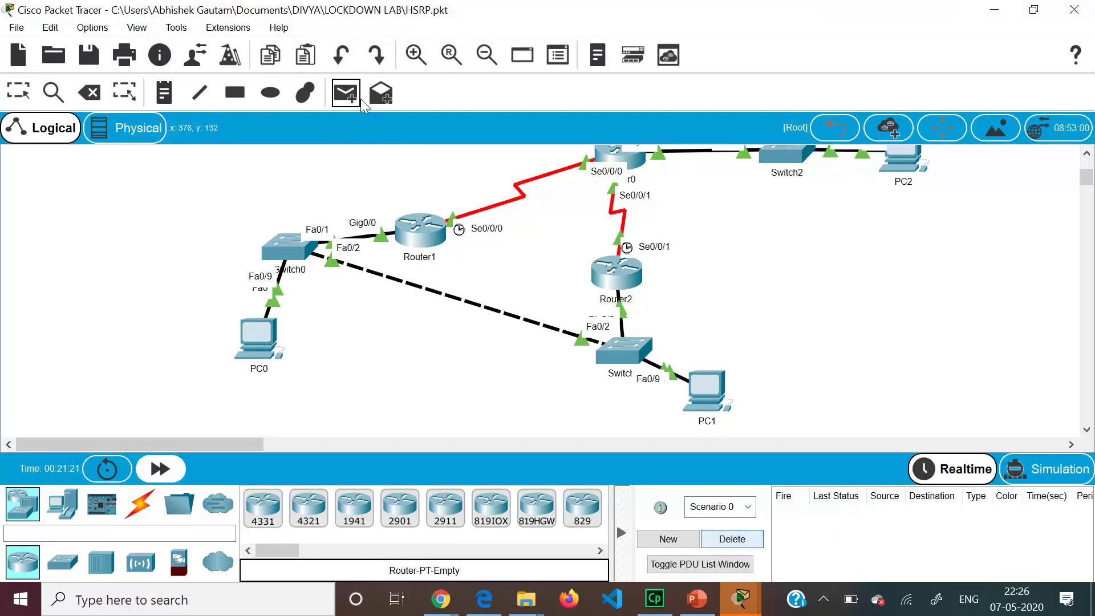
{"action": "left_click", "coordinate": [272, 339]}
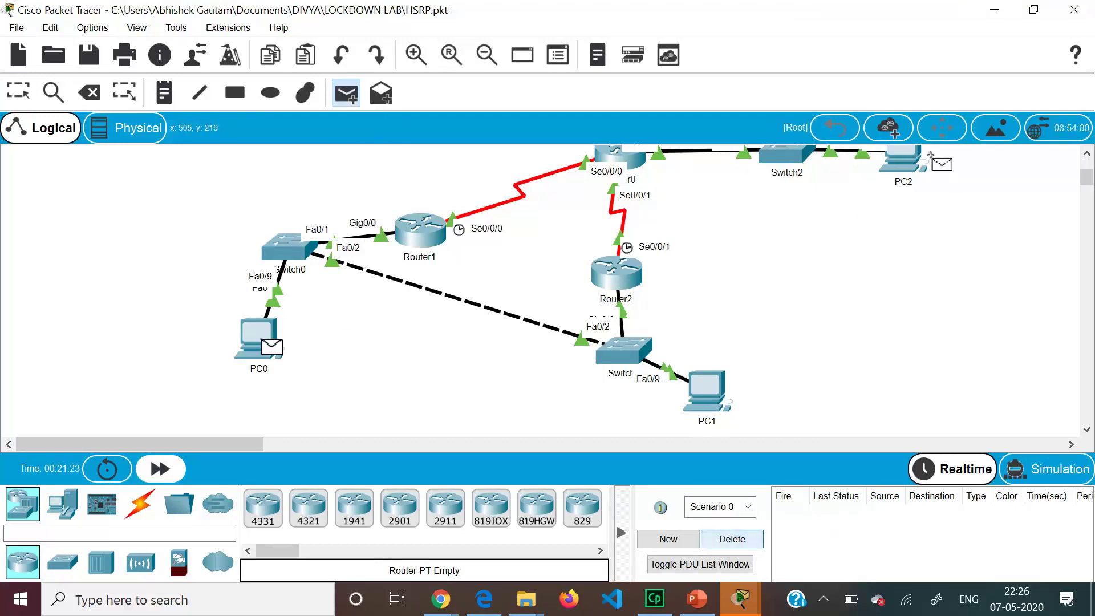
{"action": "left_click", "coordinate": [902, 162]}
{"action": "left_click", "coordinate": [346, 93]}
{"action": "left_click", "coordinate": [254, 341]}
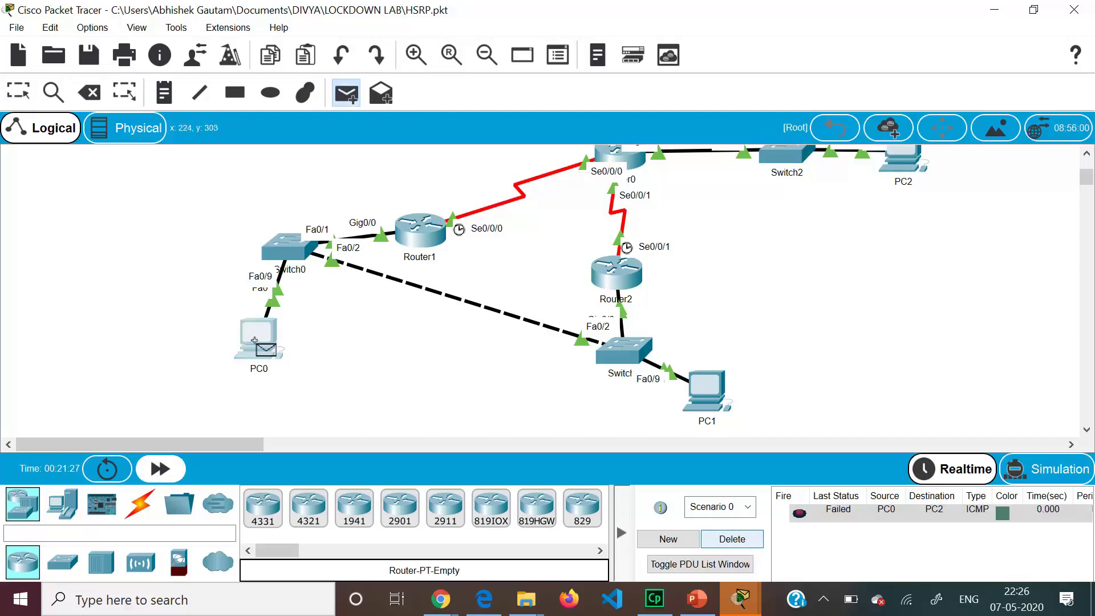
{"action": "left_click", "coordinate": [902, 166]}
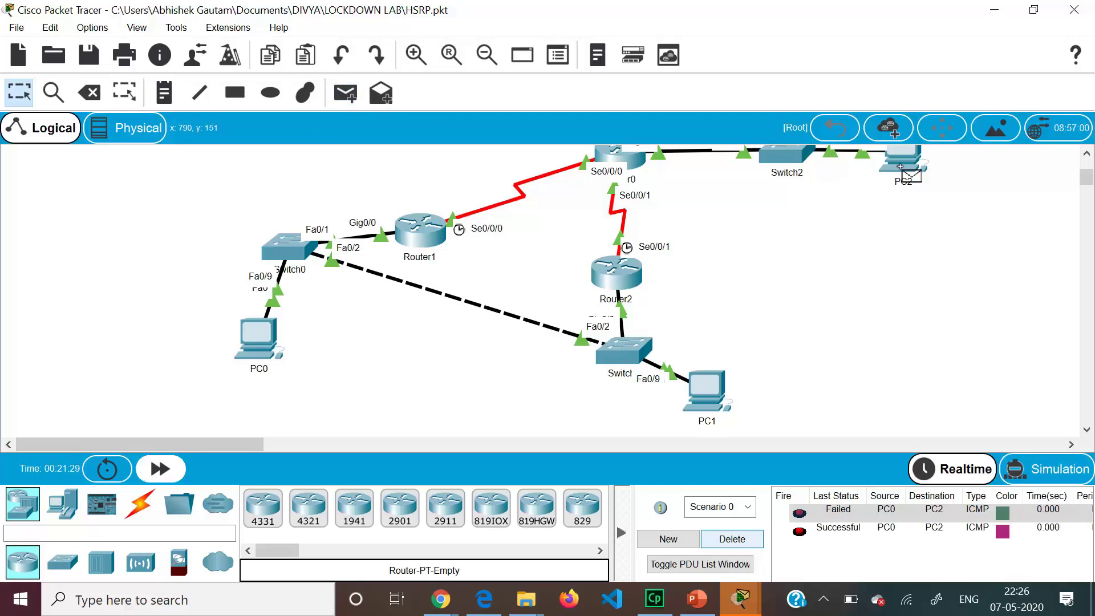
Step: Rerun tracert 192.168.20.10 from PC0's command prompt, highlight the first hop of the recovered path, and leave the window
{"action": "left_click", "coordinate": [252, 340]}
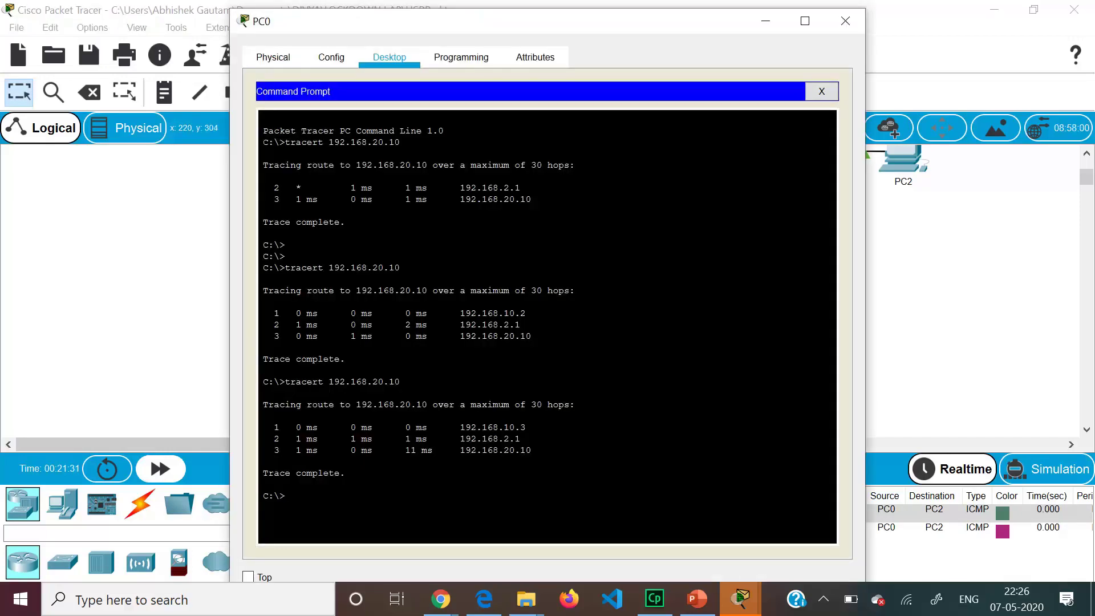
{"action": "key", "text": "Up"}
{"action": "key", "text": "Return"}
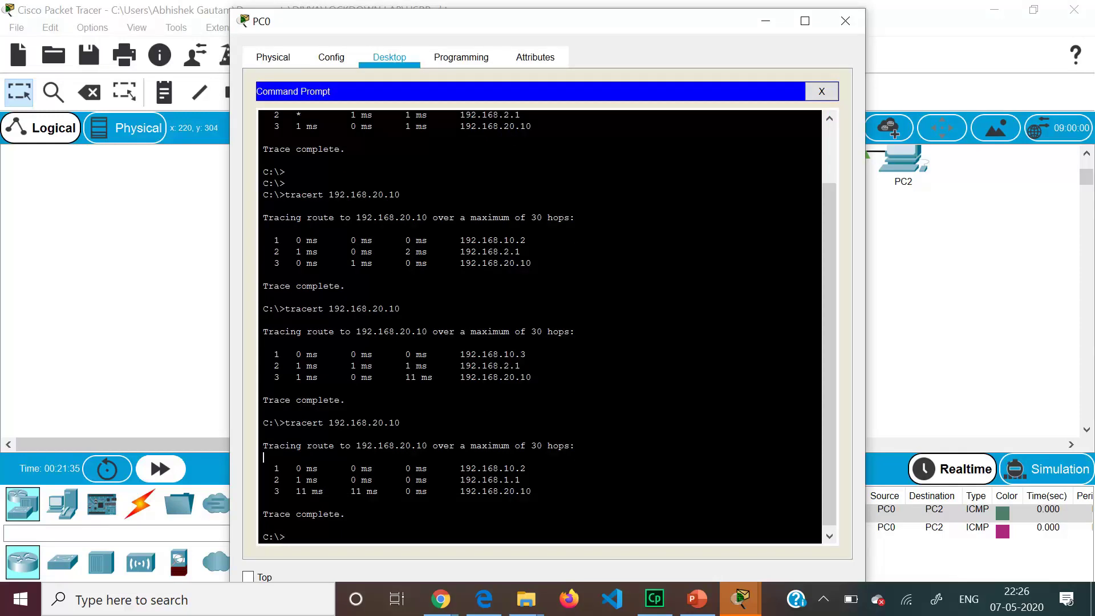
{"action": "left_click_drag", "start_coordinate": [264, 457], "coordinate": [471, 468]}
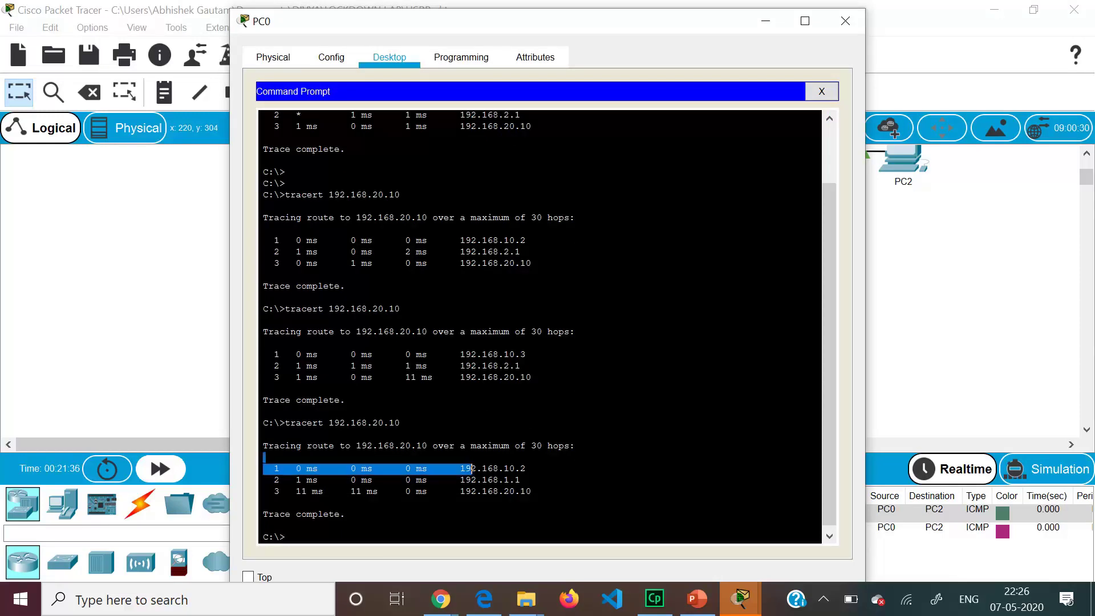
{"action": "left_click", "coordinate": [171, 348]}
Step: Review the HSRP configuration in Router1's CLI, highlight the standby 1 preempt command, and leave the window
{"action": "left_click", "coordinate": [425, 235]}
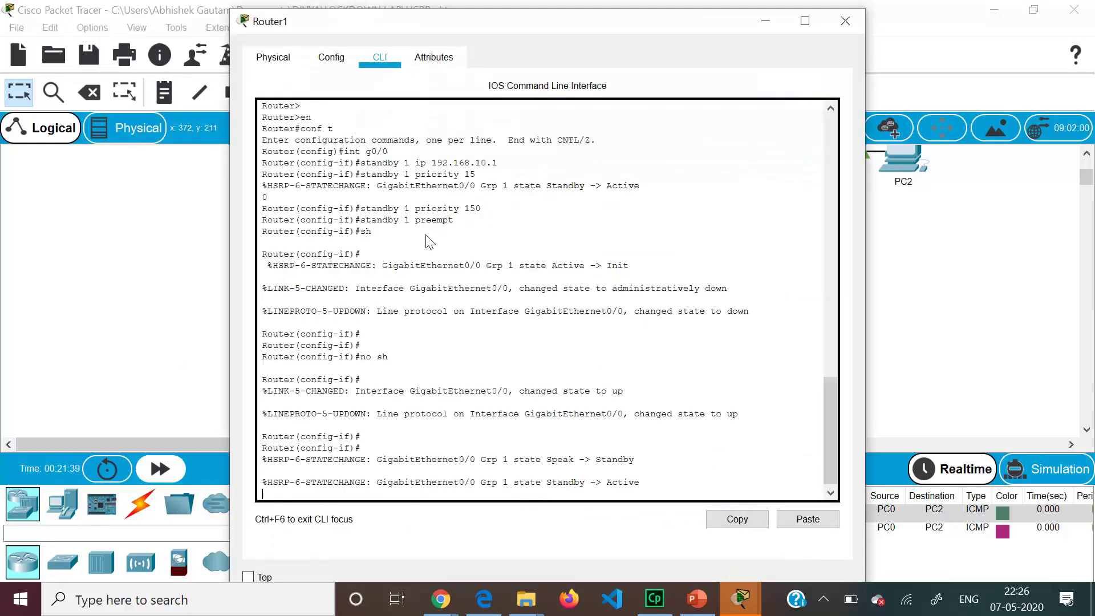
{"action": "left_click_drag", "start_coordinate": [450, 222], "coordinate": [358, 223]}
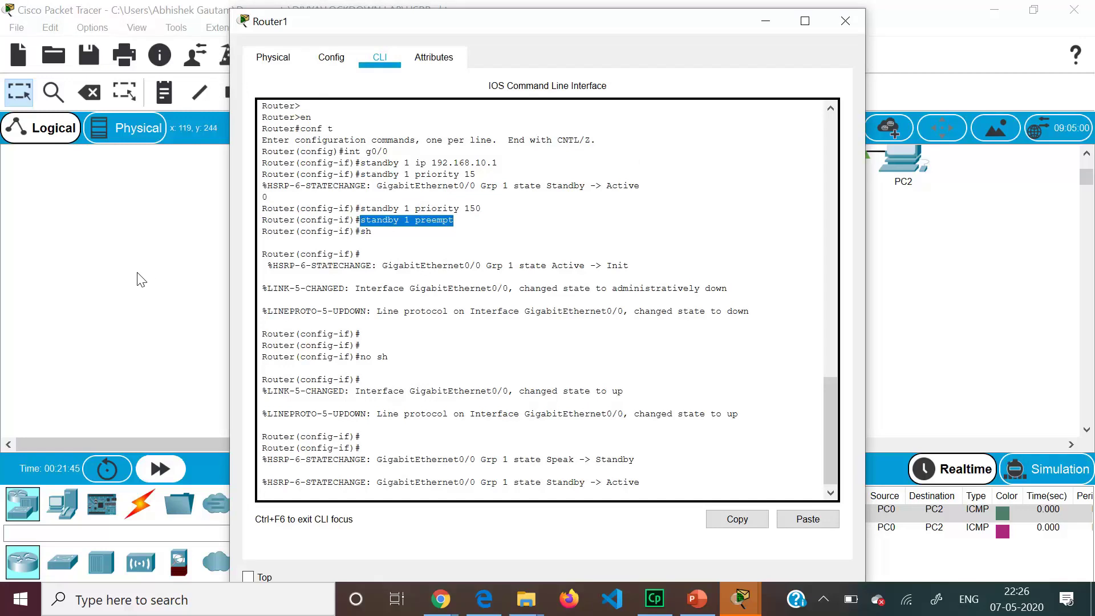
{"action": "left_click", "coordinate": [139, 276]}
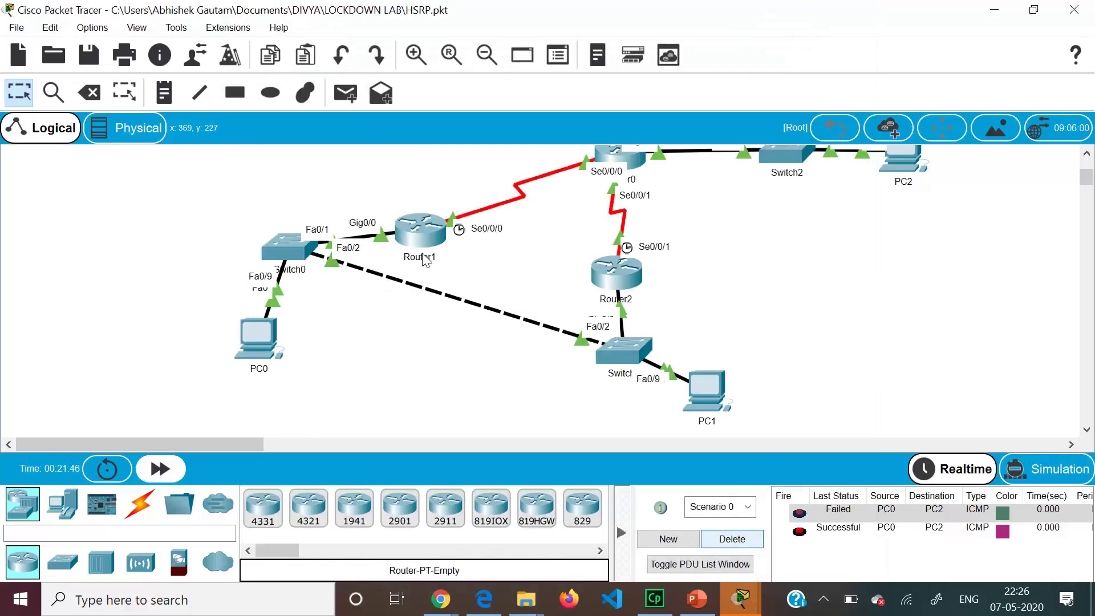